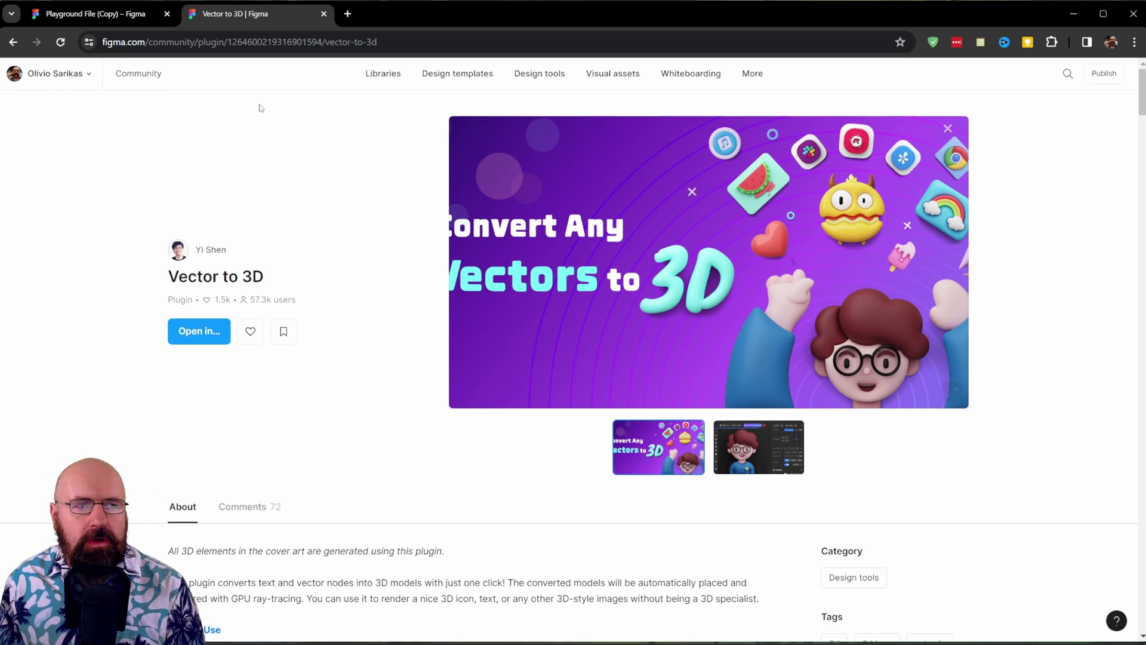
- In the Playground File (Copy) design, launch the Vector to 3D plugin to render the love-face emoji
key(ctrl+shift+Tab)
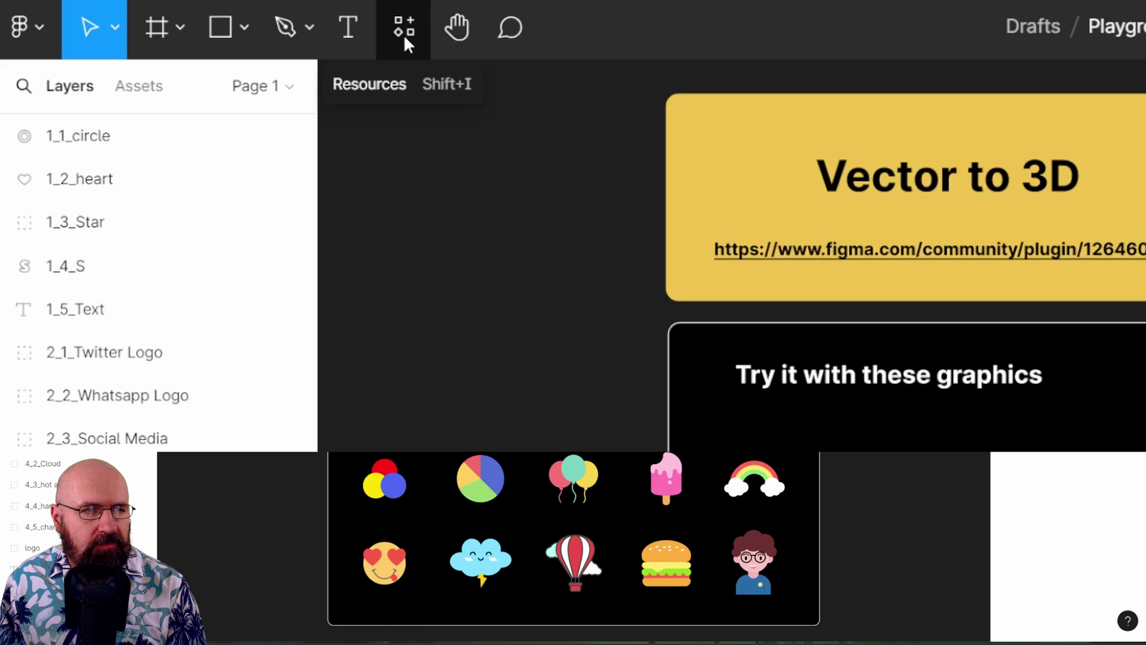
click(404, 34)
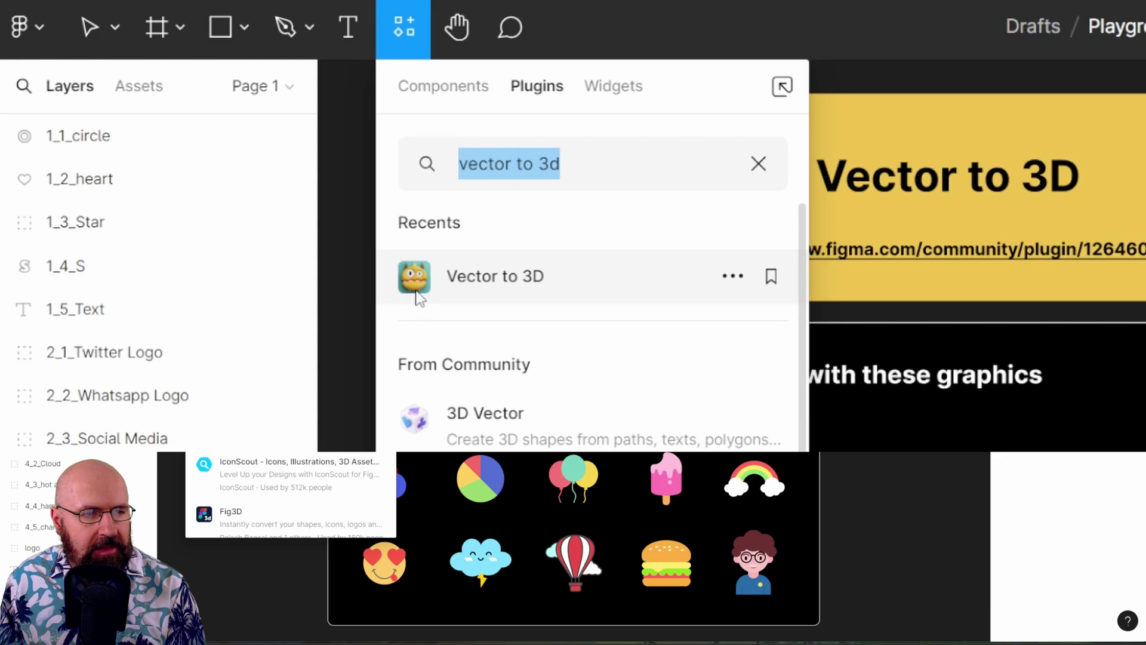
click(469, 287)
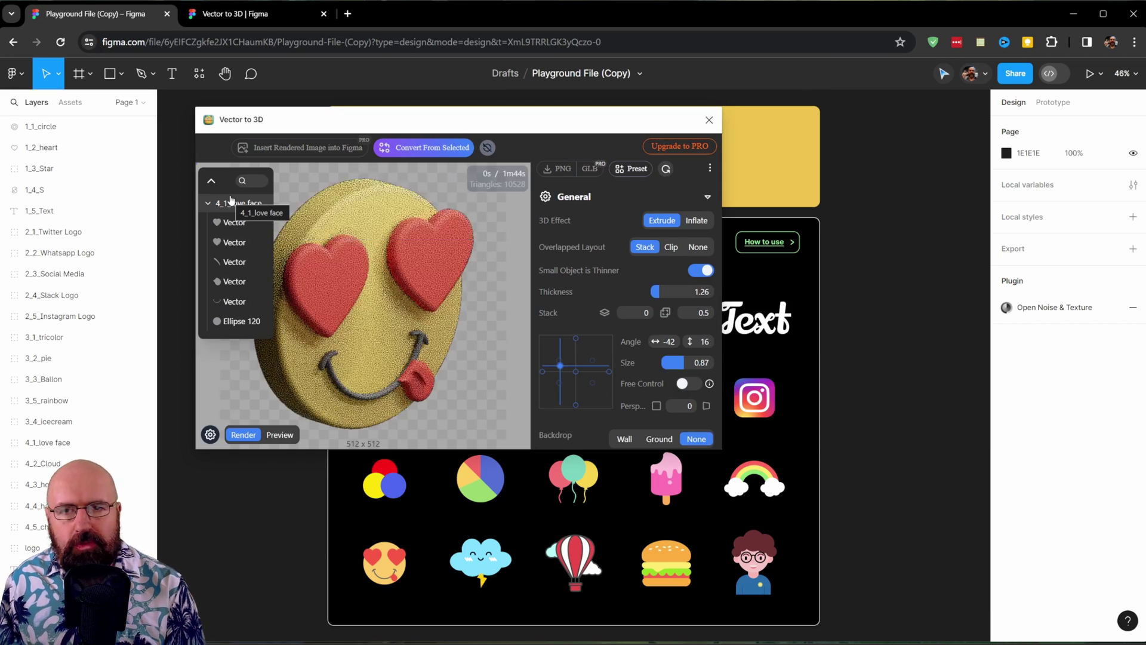
- Drag the Vector to 3D window aside to reveal the sample graphics on the canvas
drag(369, 118, 197, 183)
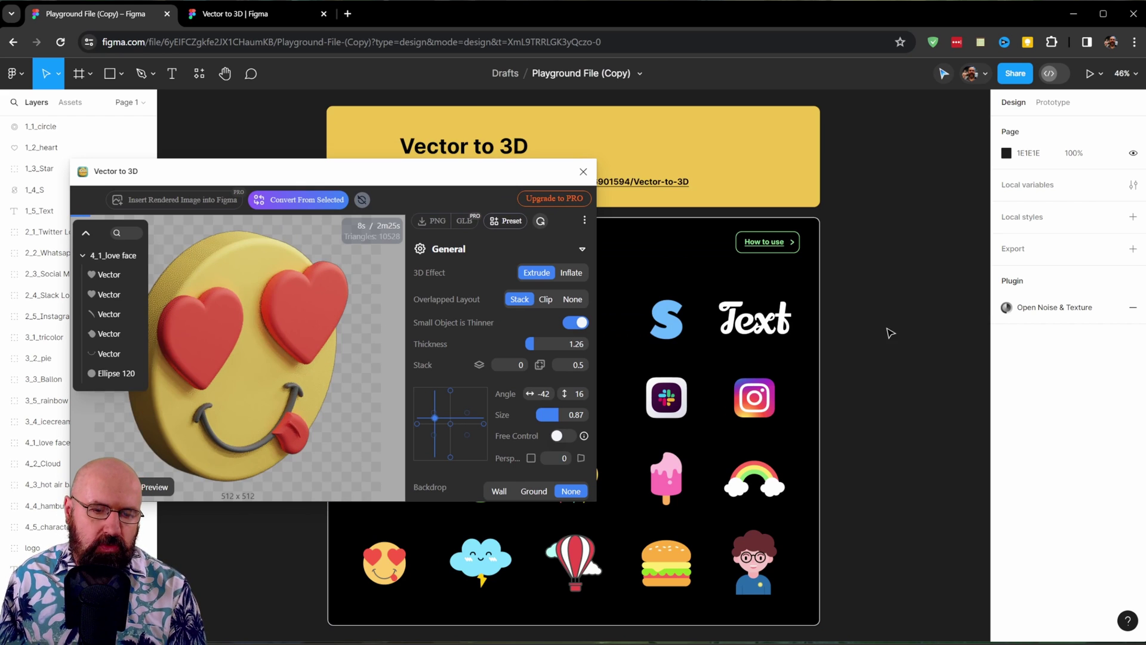
drag(478, 173, 531, 130)
- Convert the selected hot air balloon graphic to 3D and collapse the plugin's layer list
click(591, 557)
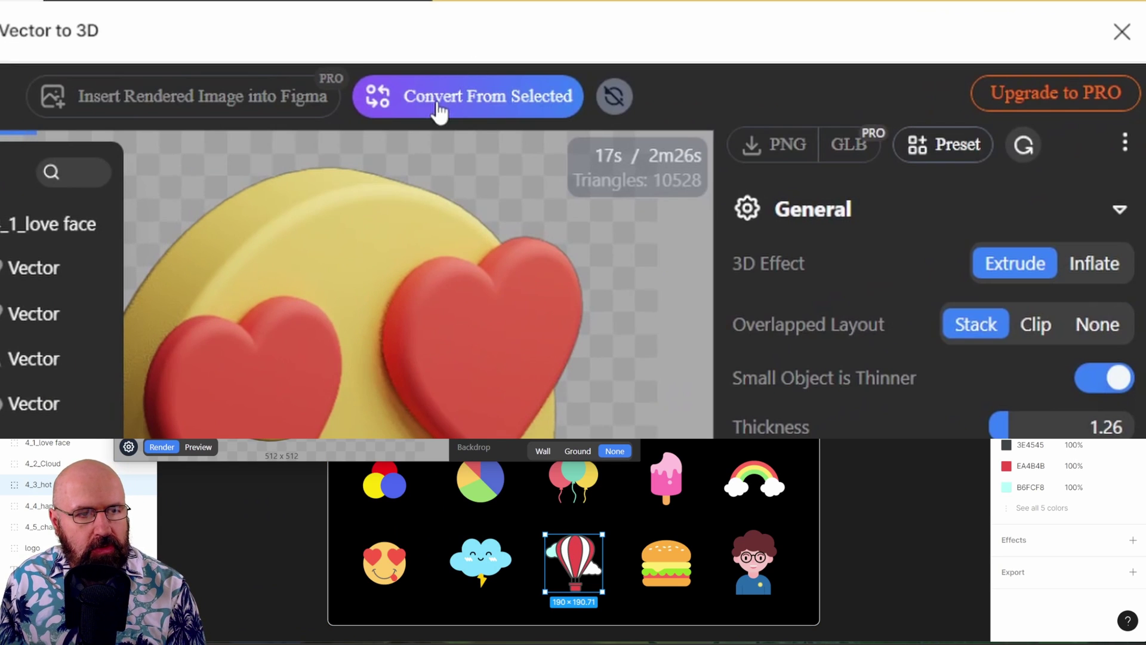
click(478, 110)
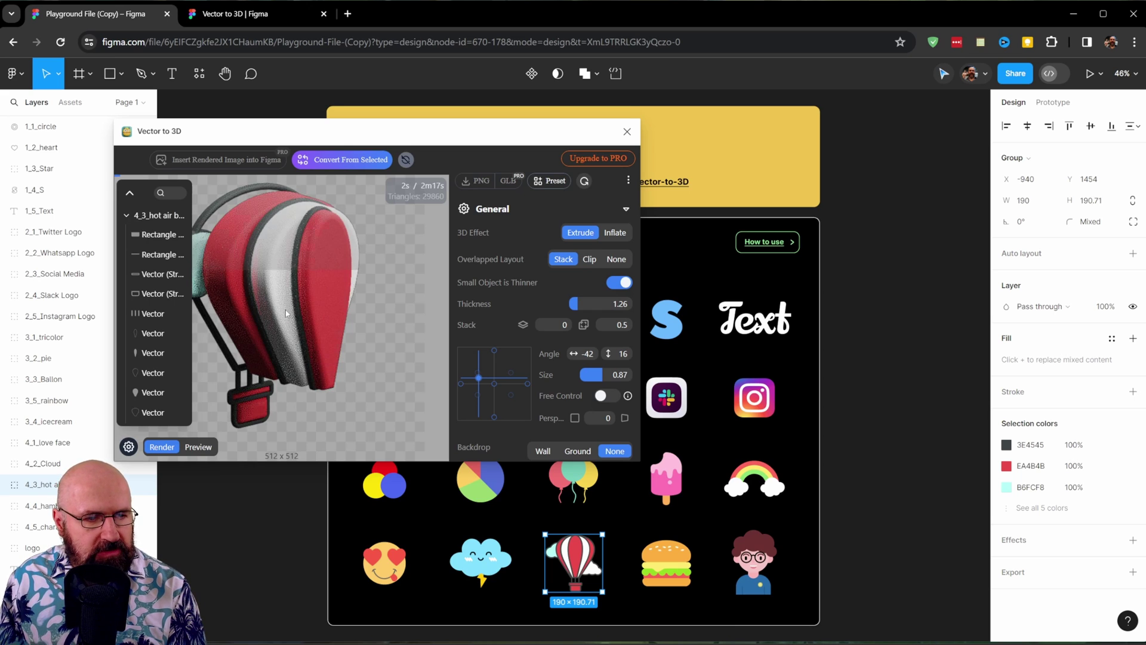
click(130, 192)
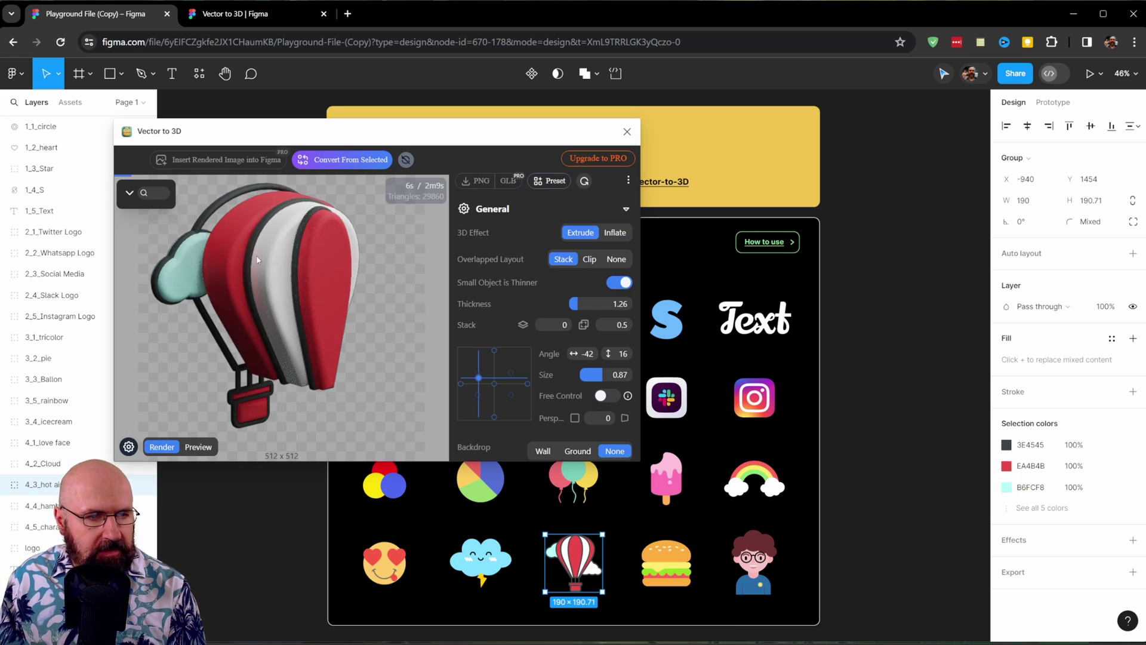
- Rotate the balloon model to angle -51, 15 and scroll through the plugin panel
mouse_move(263, 343)
mouse_down()
mouse_move(331, 331)
mouse_move(346, 307)
mouse_move(190, 345)
mouse_move(283, 347)
mouse_up()
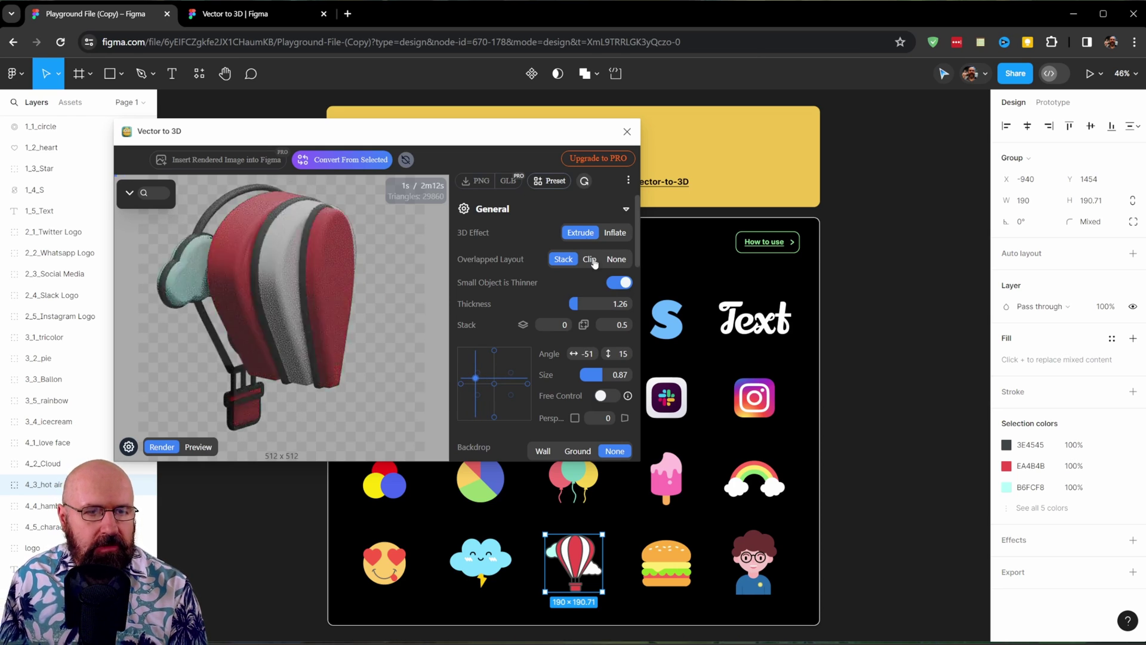
scroll(640, 274, down, 4)
scroll(641, 289, up, 2)
scroll(639, 262, up, 3)
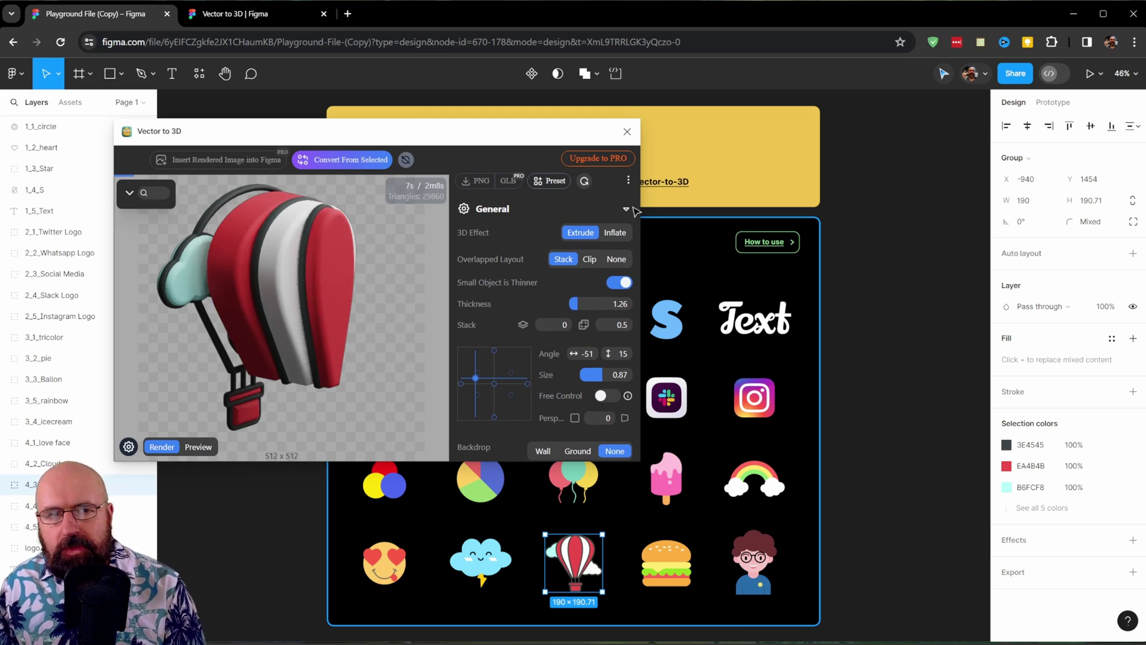
- Bring up the Upgrade to PRO offer, then close it to return to the balloon preview
click(607, 164)
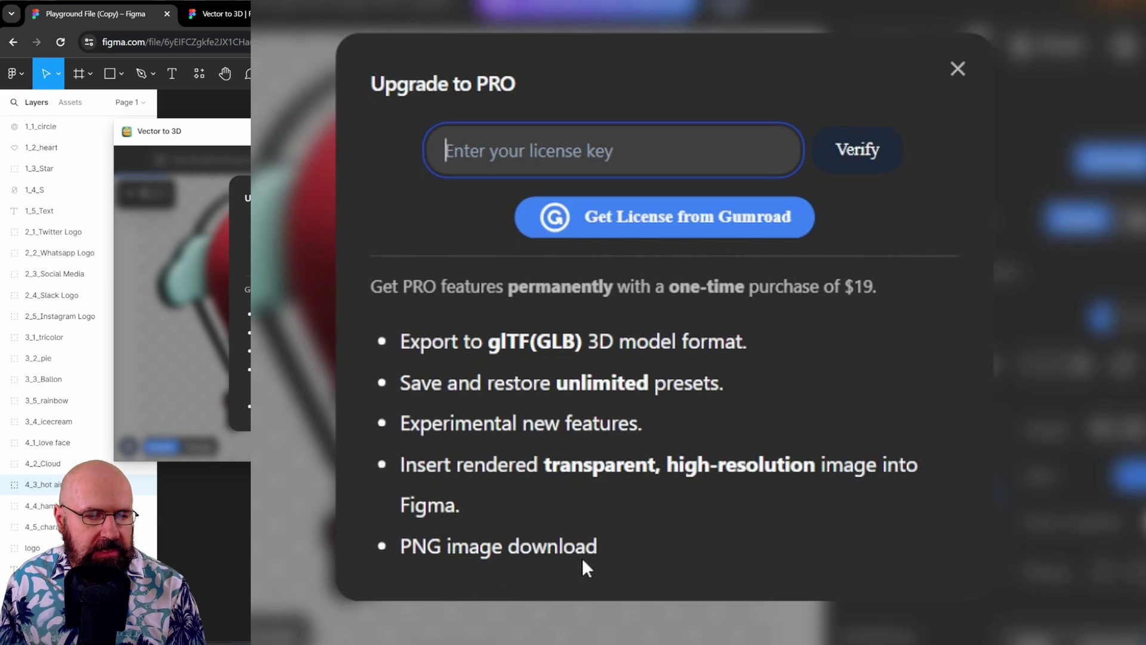
click(955, 70)
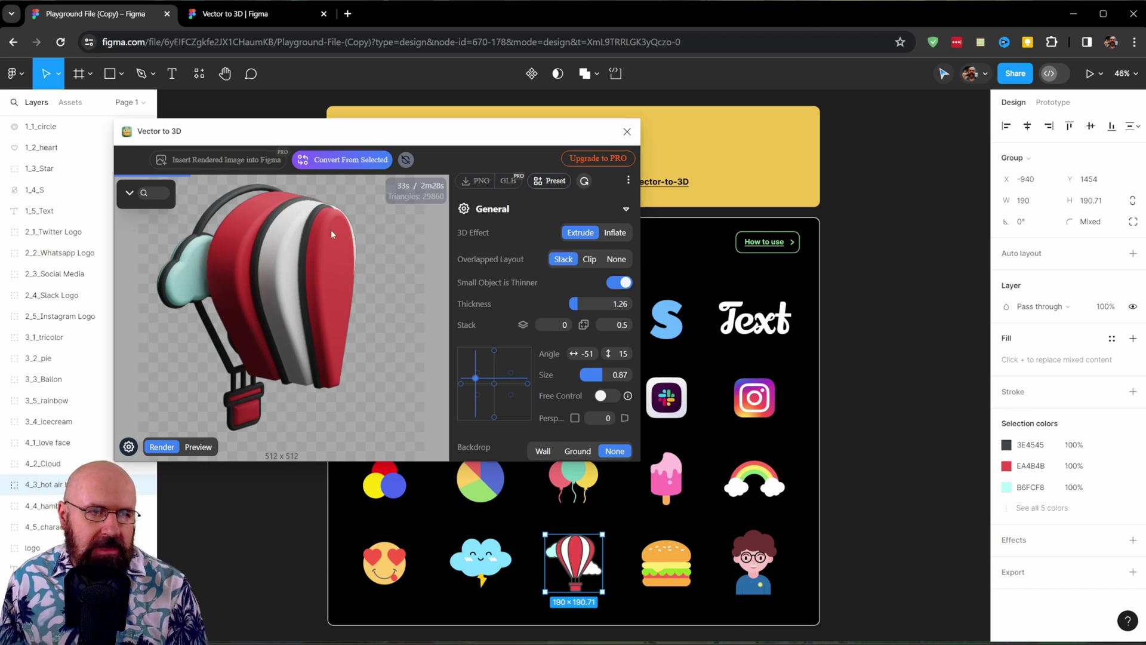
- Rotate the balloon to angle -54, then convert the 4_1_love face emoji to 3D instead
drag(310, 267, 334, 268)
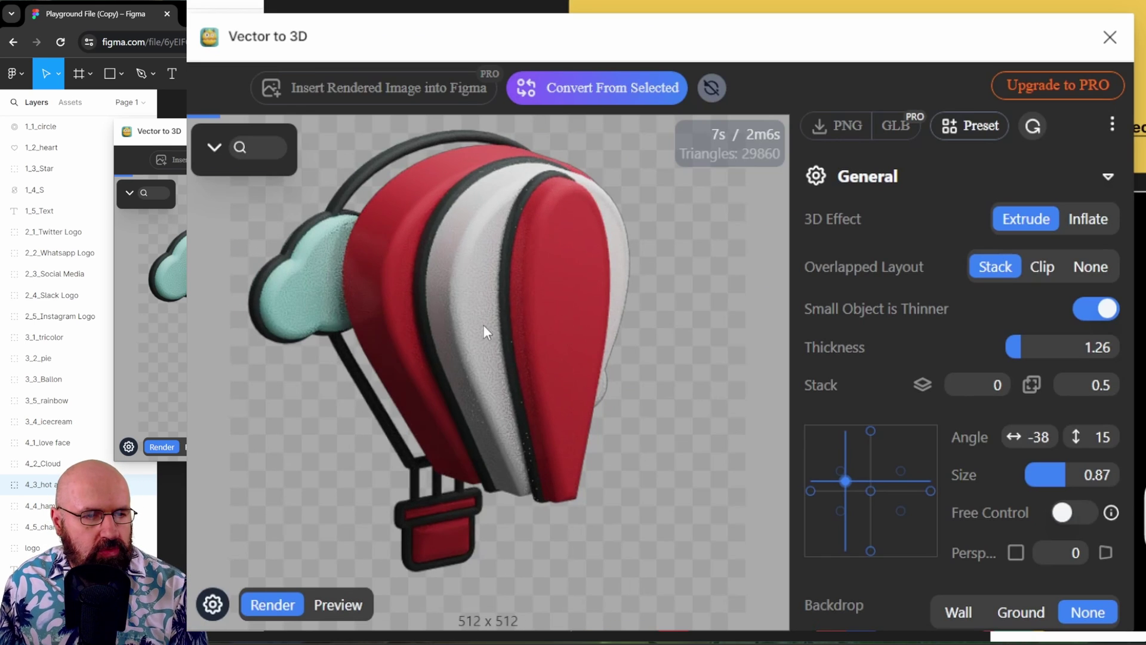
drag(446, 339, 528, 338)
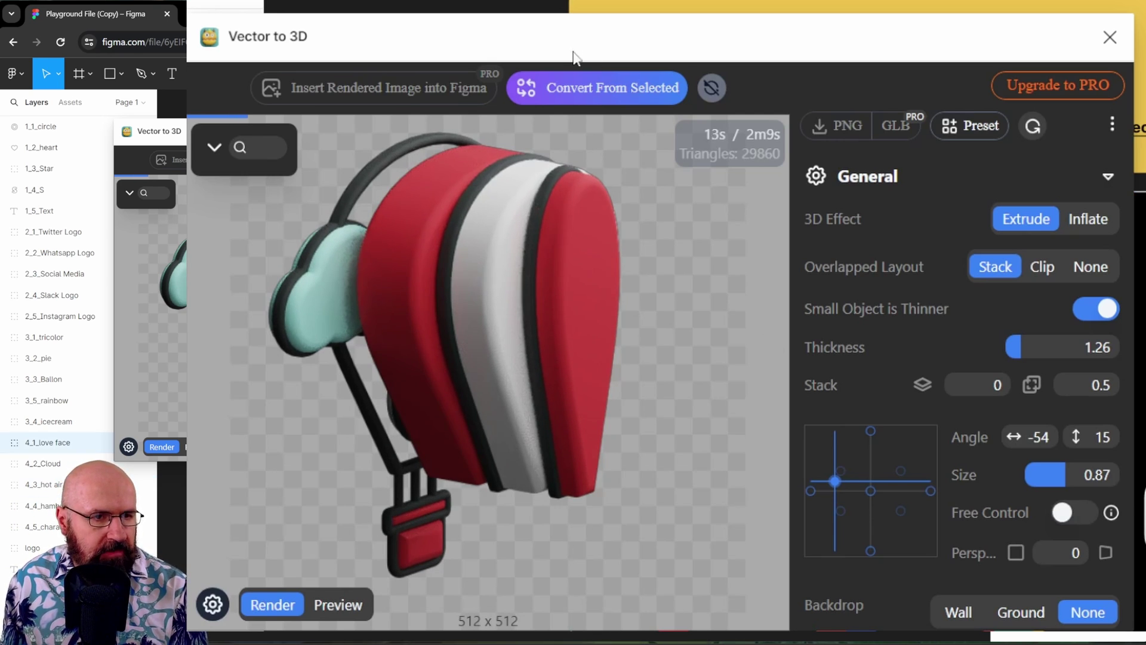
click(595, 98)
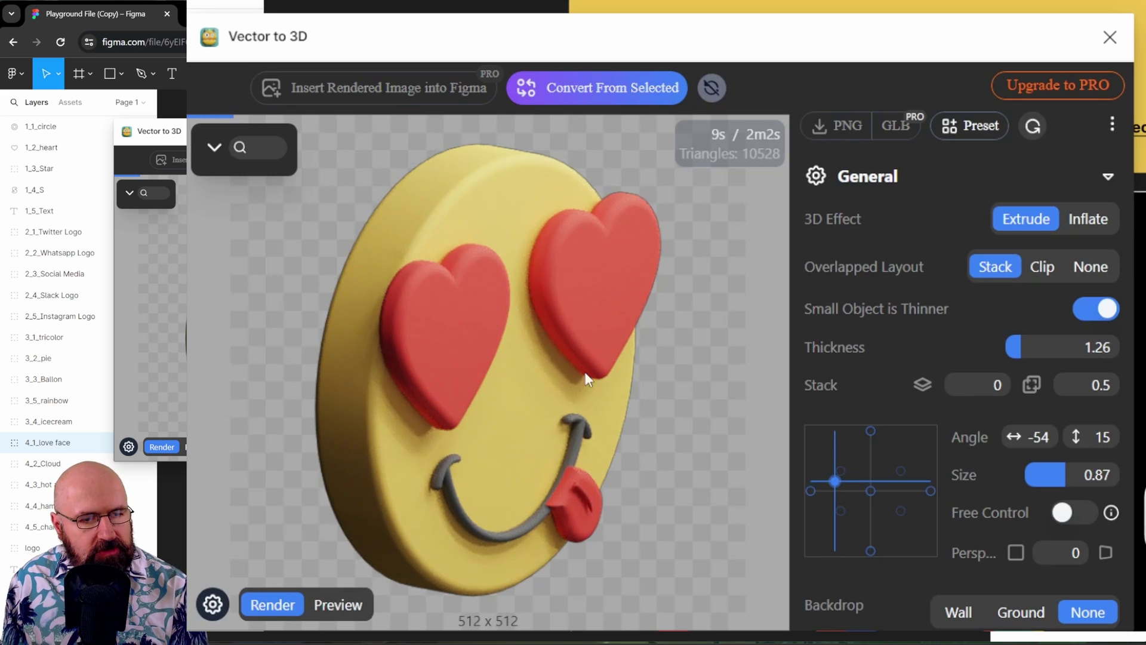
- Switch the emoji to Inflate, turn it side-on to -84, 14, with size 0.73 and thickness 1.86
click(1095, 226)
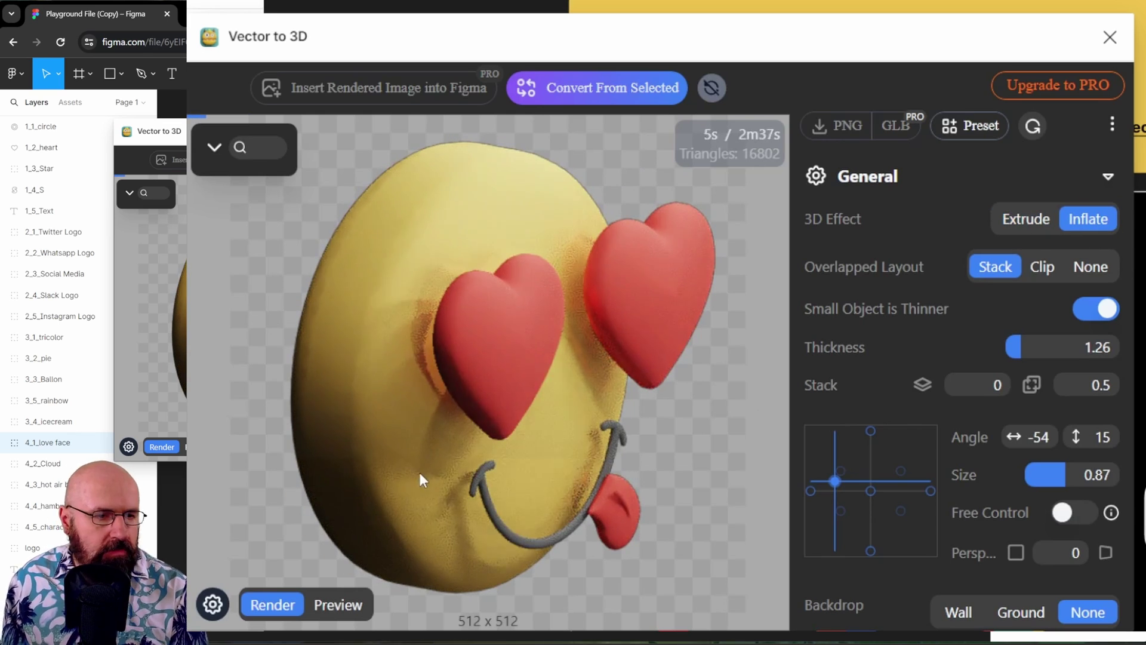
drag(415, 472, 552, 472)
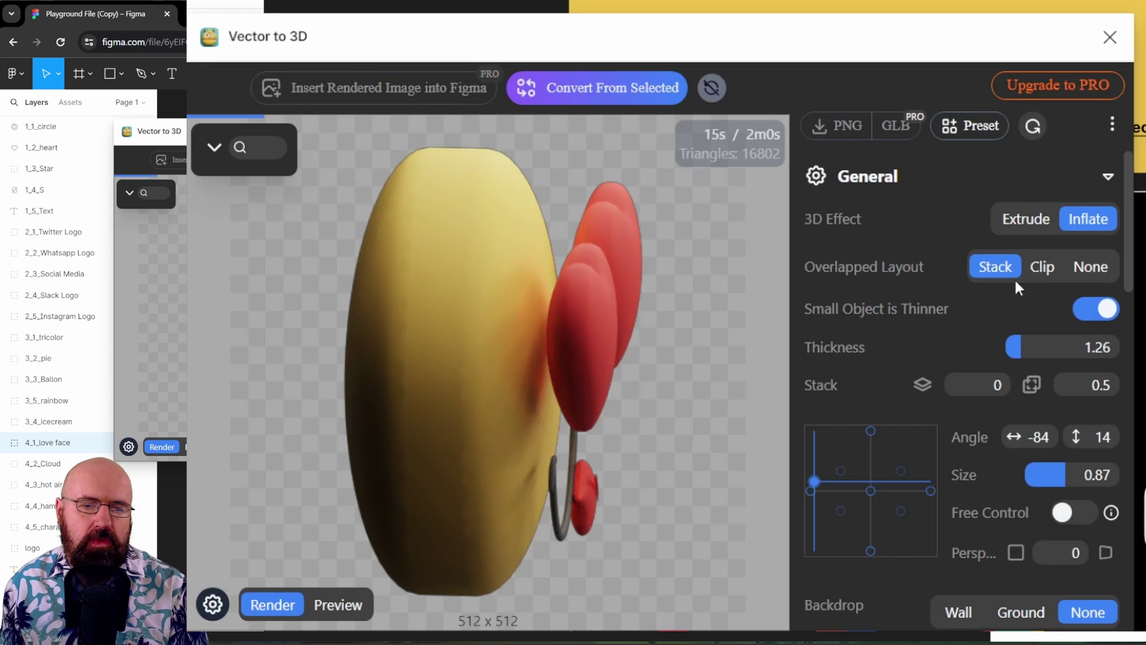
drag(1024, 348, 1056, 347)
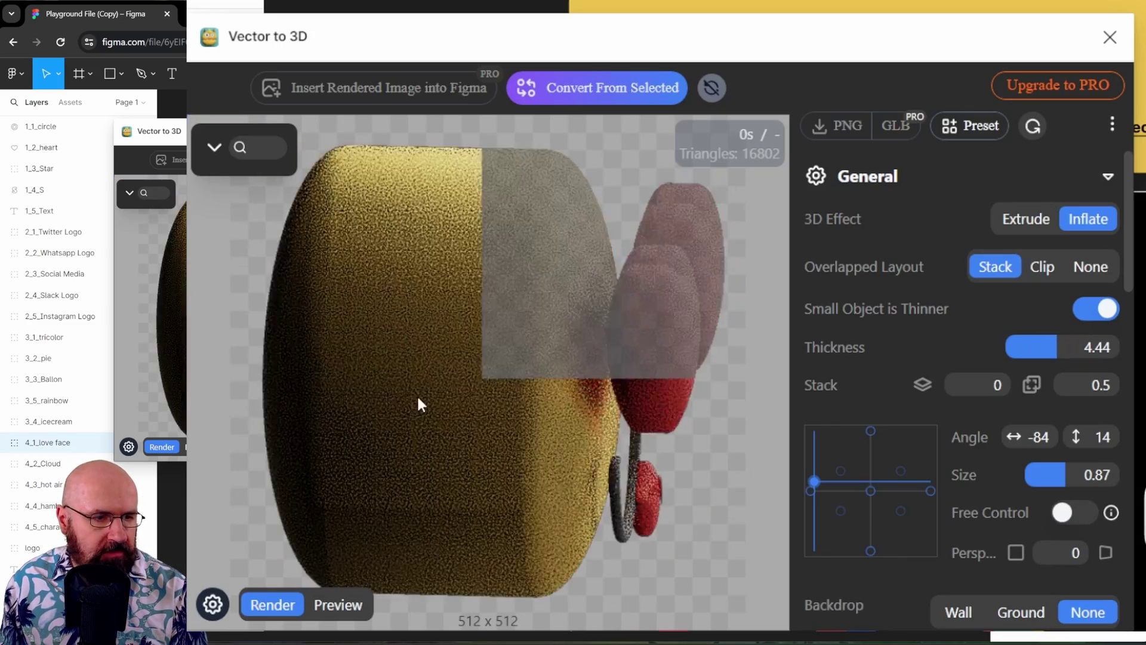
drag(1056, 471, 1046, 469)
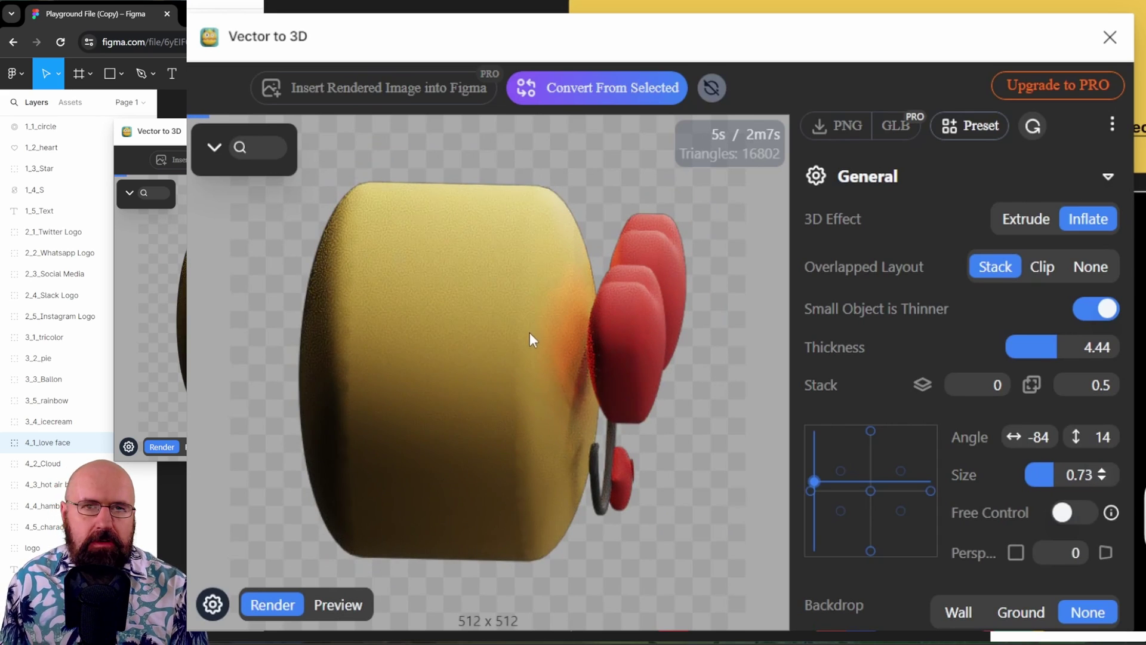
drag(1043, 350, 1010, 347)
- Raise the emoji's Inflate Volume to 2.72 and rotate it back to face forward
scroll(918, 468, down, 9)
scroll(920, 472, down, 2)
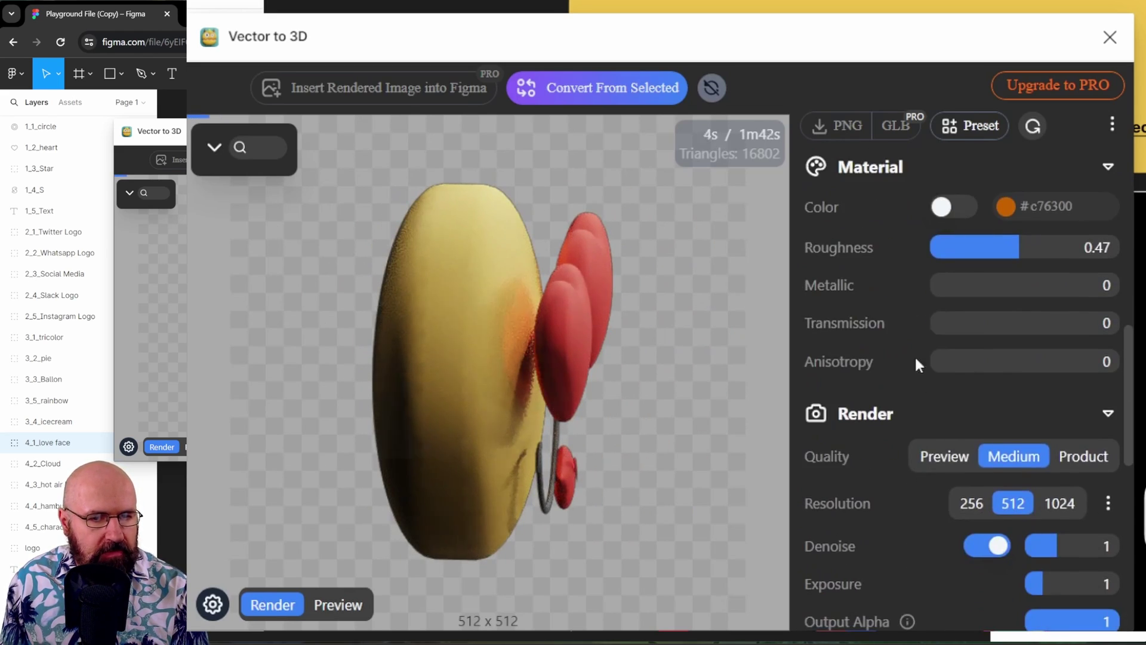
scroll(889, 409, down, 2)
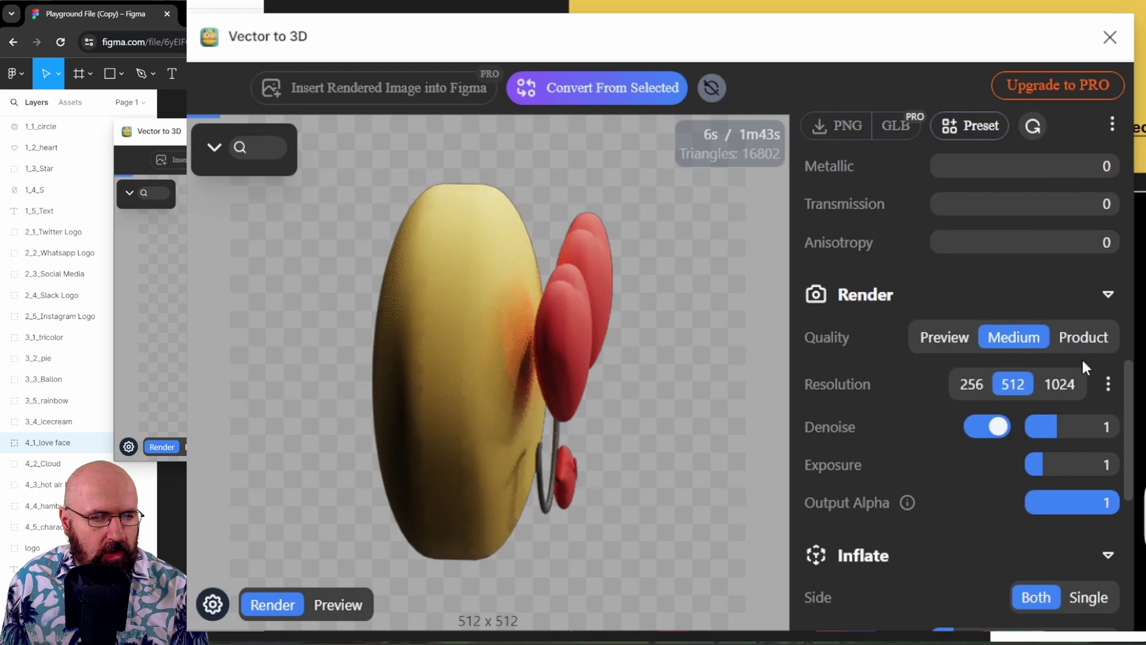
scroll(958, 440, down, 4)
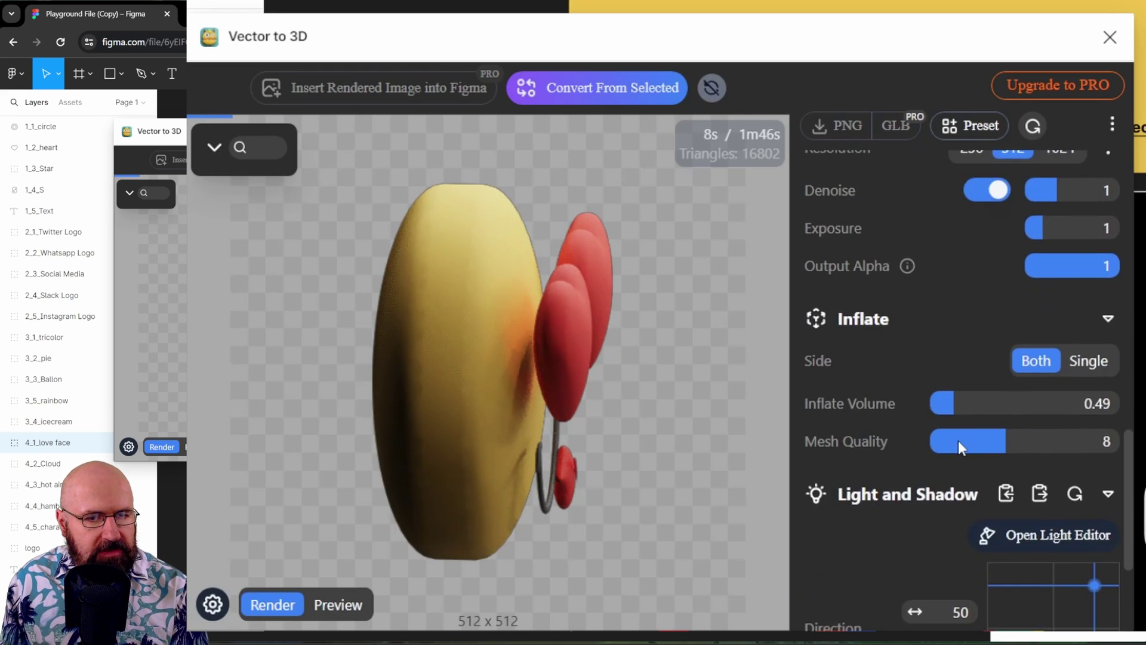
scroll(958, 441, down, 2)
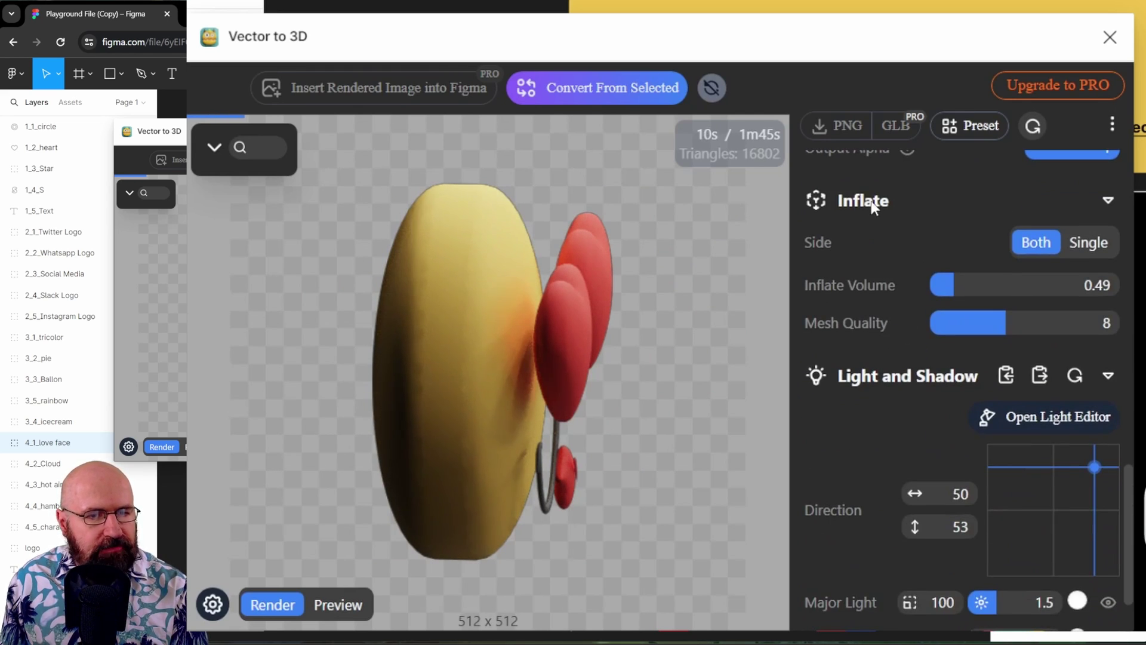
drag(949, 295, 1059, 295)
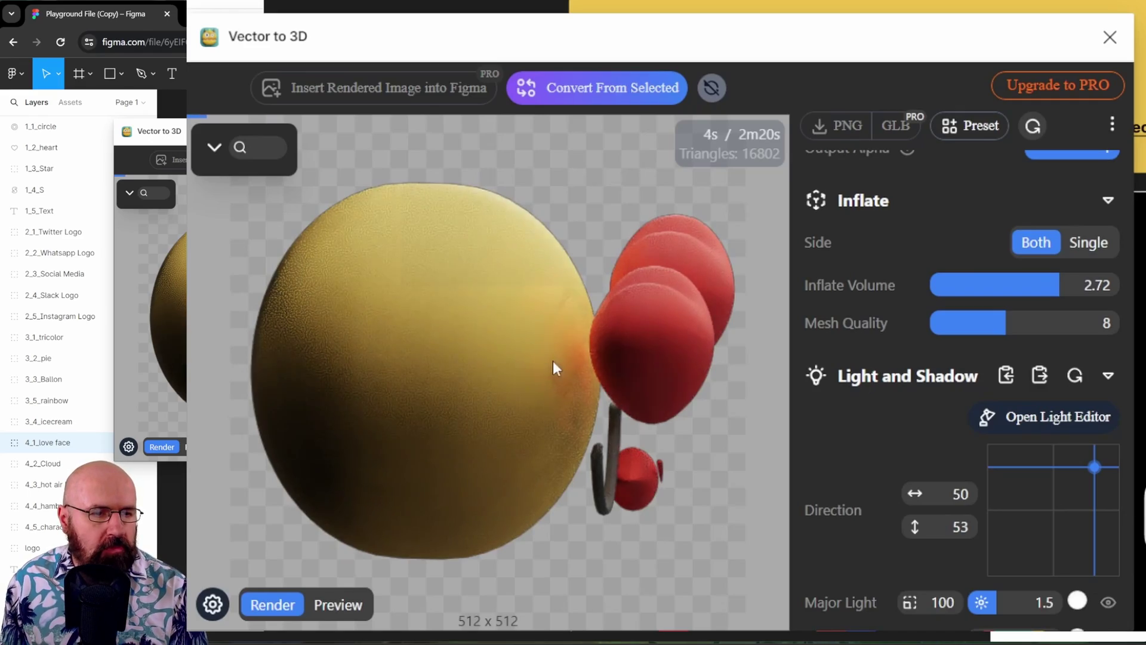
drag(542, 372, 520, 501)
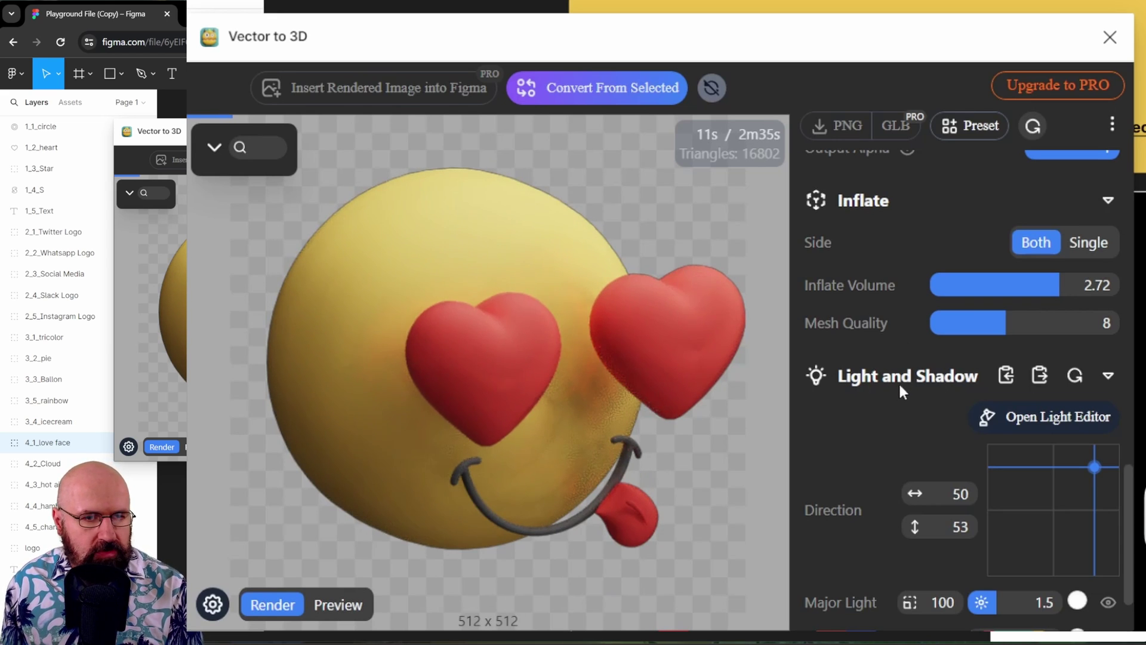
scroll(893, 381, up, 8)
- Set render Quality to Preview and lower the Inflate Volume to 0.67
click(949, 456)
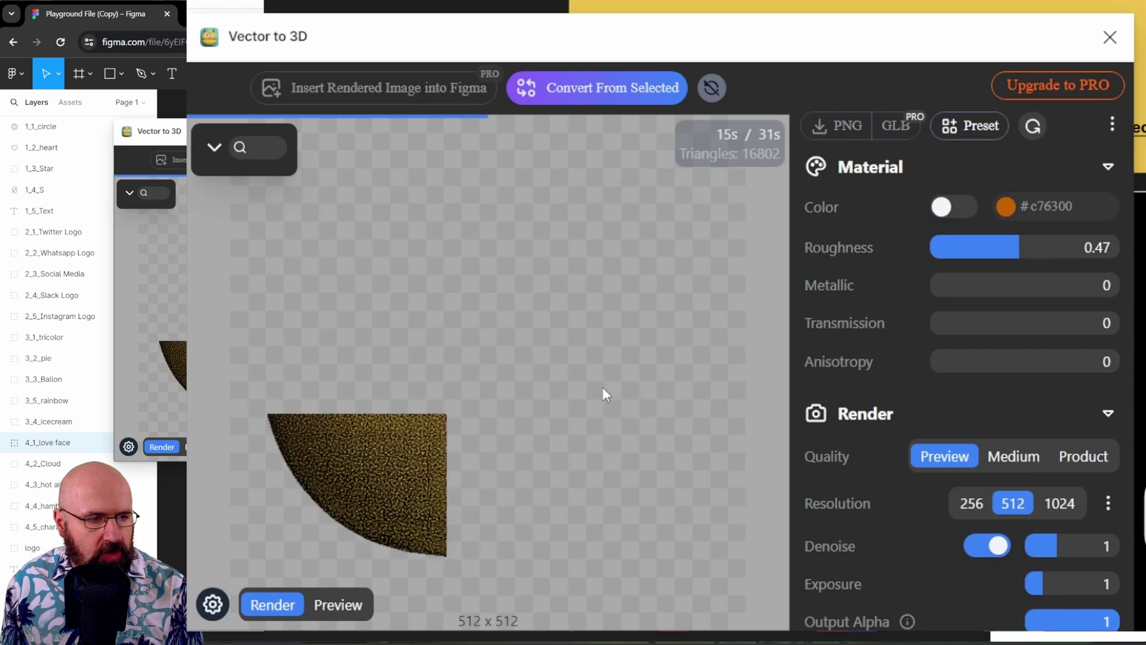
drag(602, 388, 510, 298)
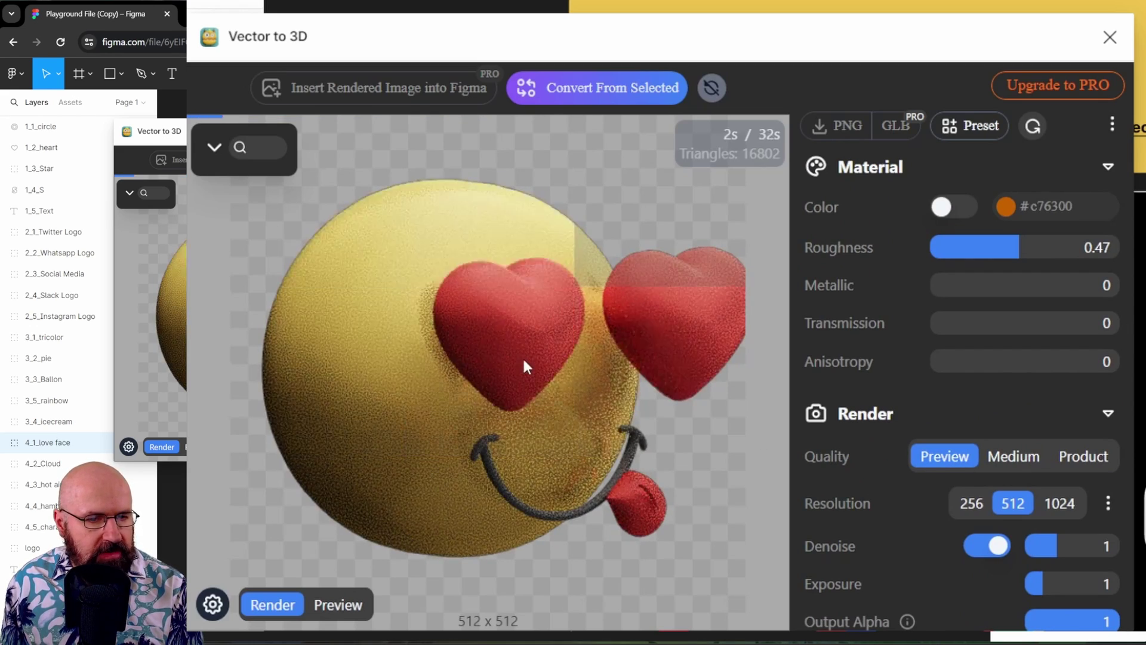
scroll(886, 454, down, 5)
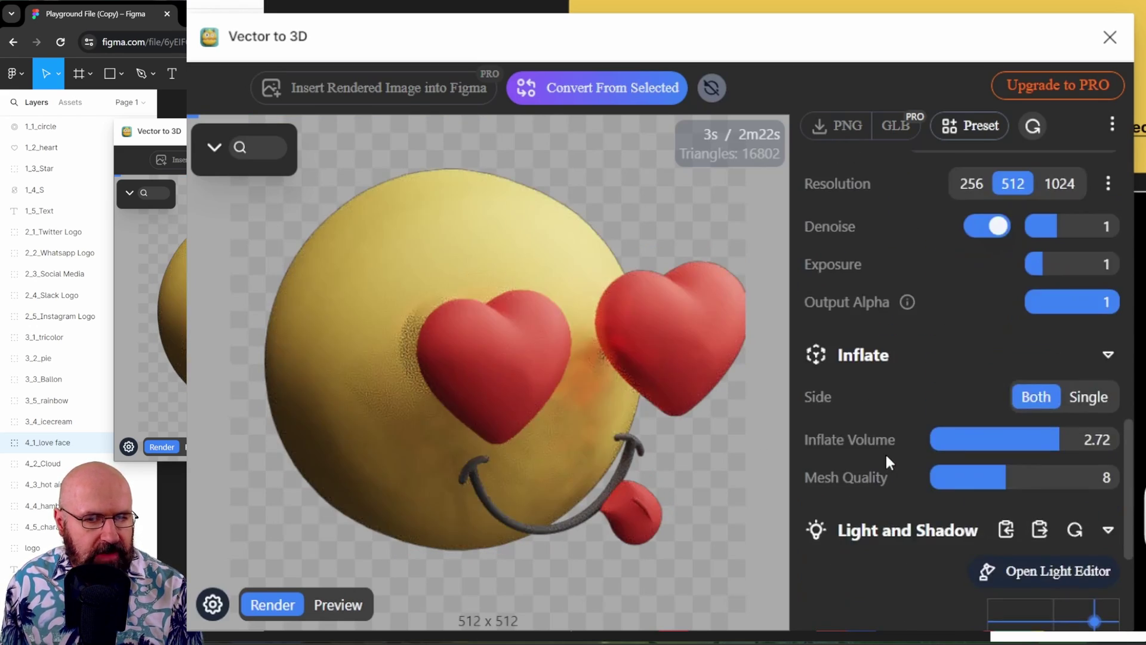
drag(1060, 439, 962, 439)
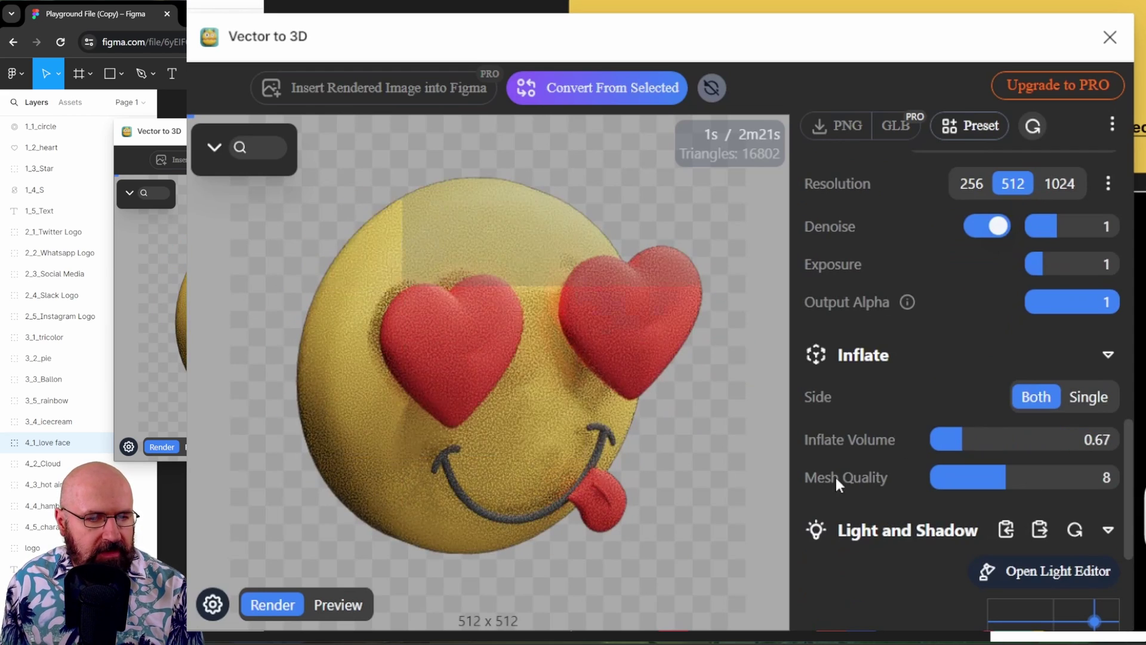
- Test Mesh Quality 0.1, settle on 5.91, and turn off Small Object is Thinner
drag(997, 482, 909, 471)
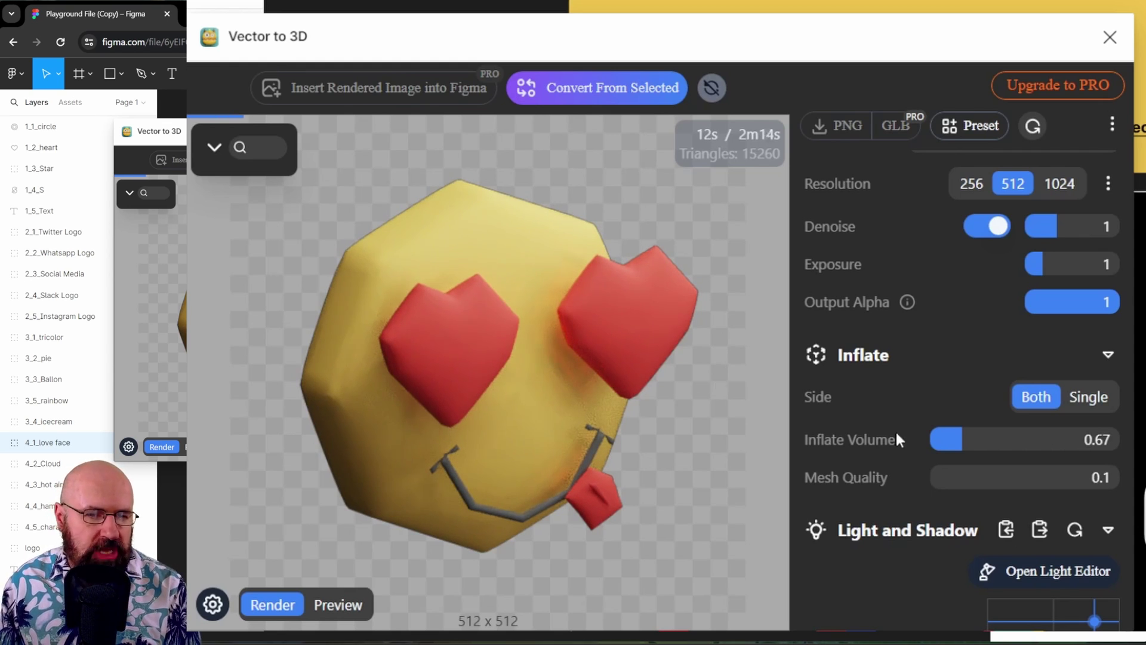
drag(961, 478, 1005, 478)
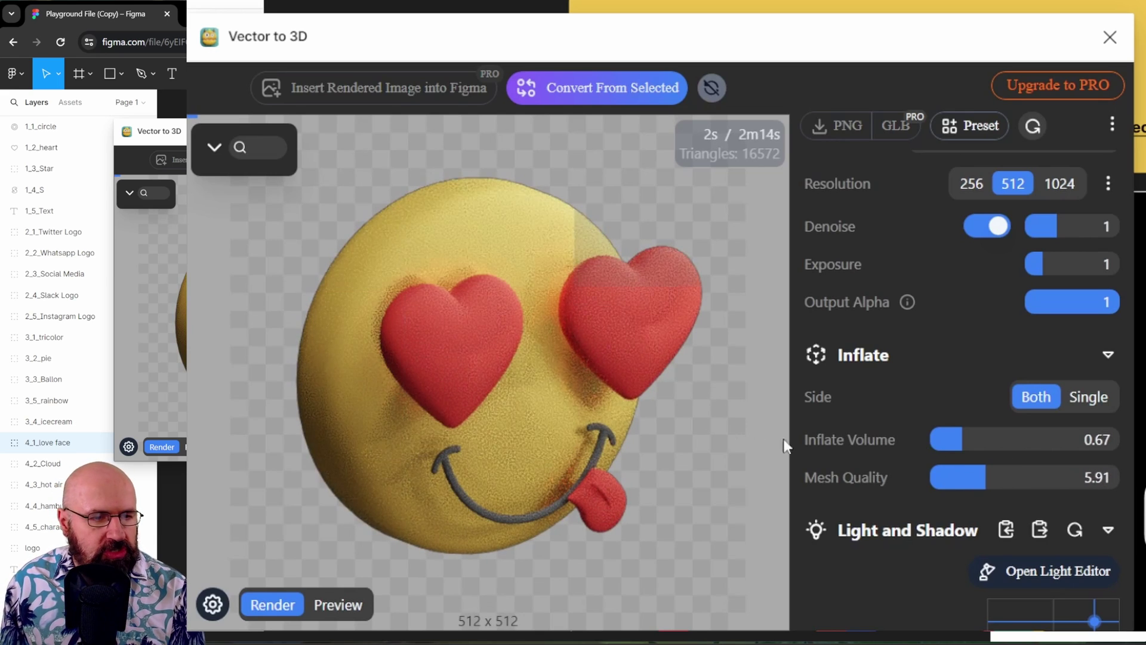
scroll(893, 496, up, 1)
scroll(893, 495, down, 10)
scroll(894, 496, up, 3)
scroll(894, 496, up, 3)
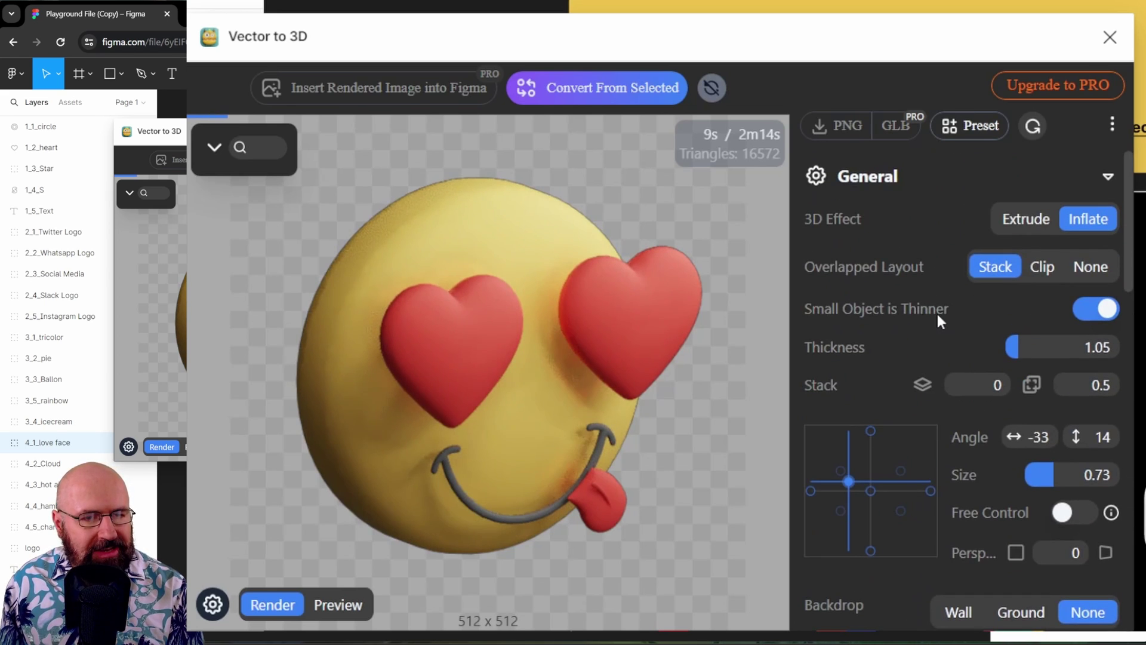
click(1100, 312)
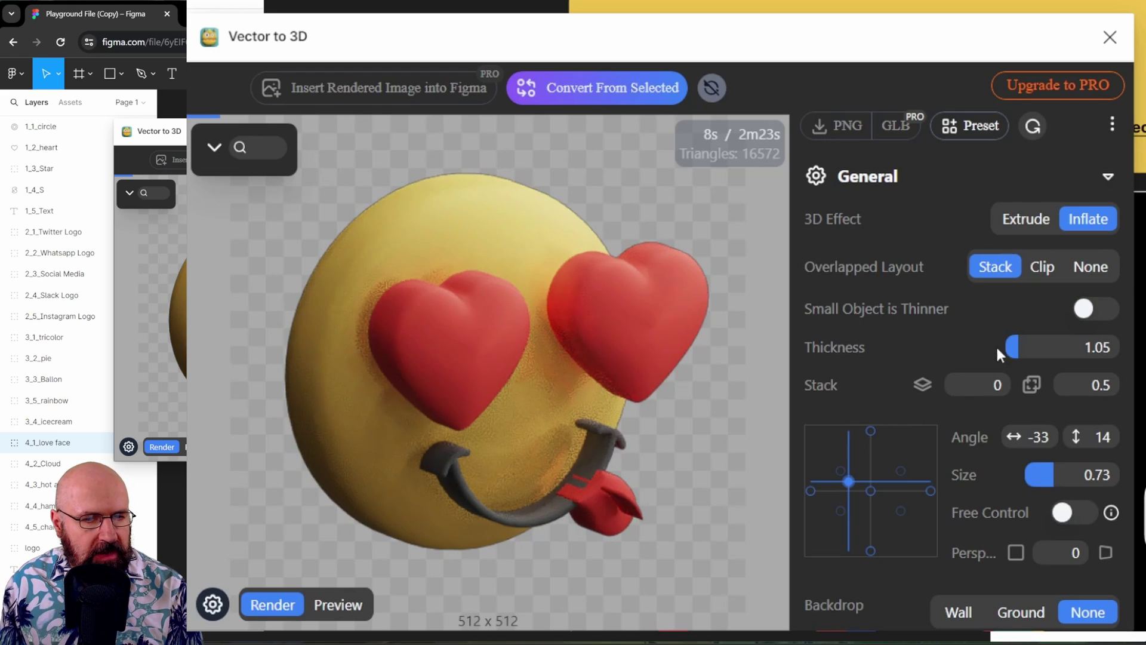
- Raise thickness to 3.56, re-enable Small Object is Thinner, and rotate the emoji to -35, 11
drag(1035, 345, 1054, 348)
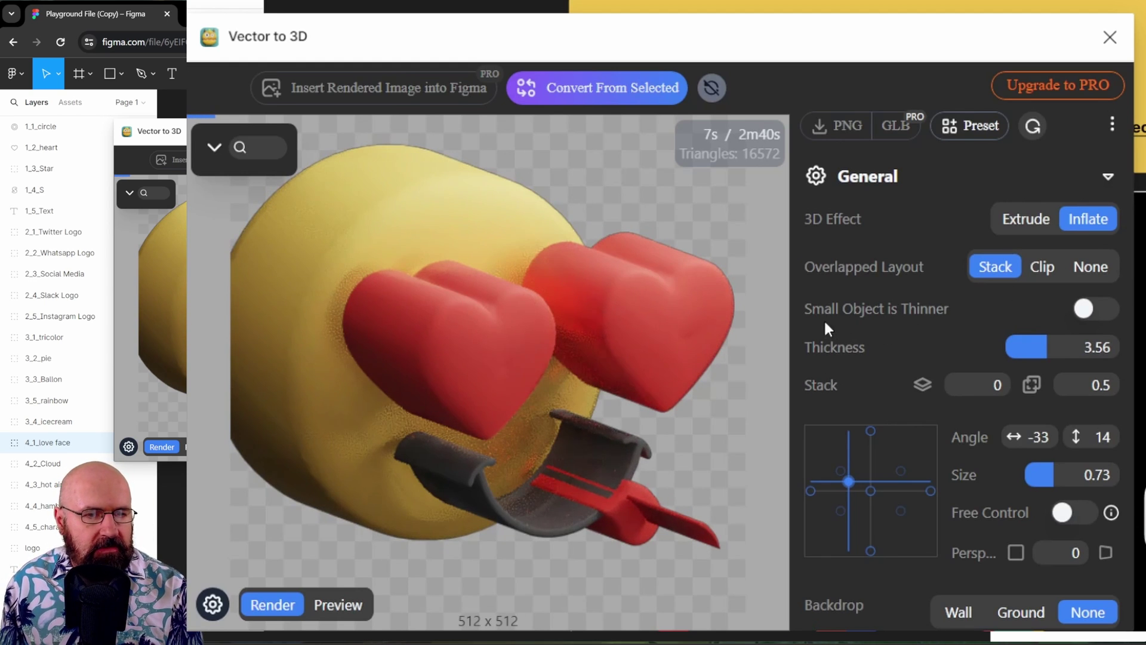
click(1097, 315)
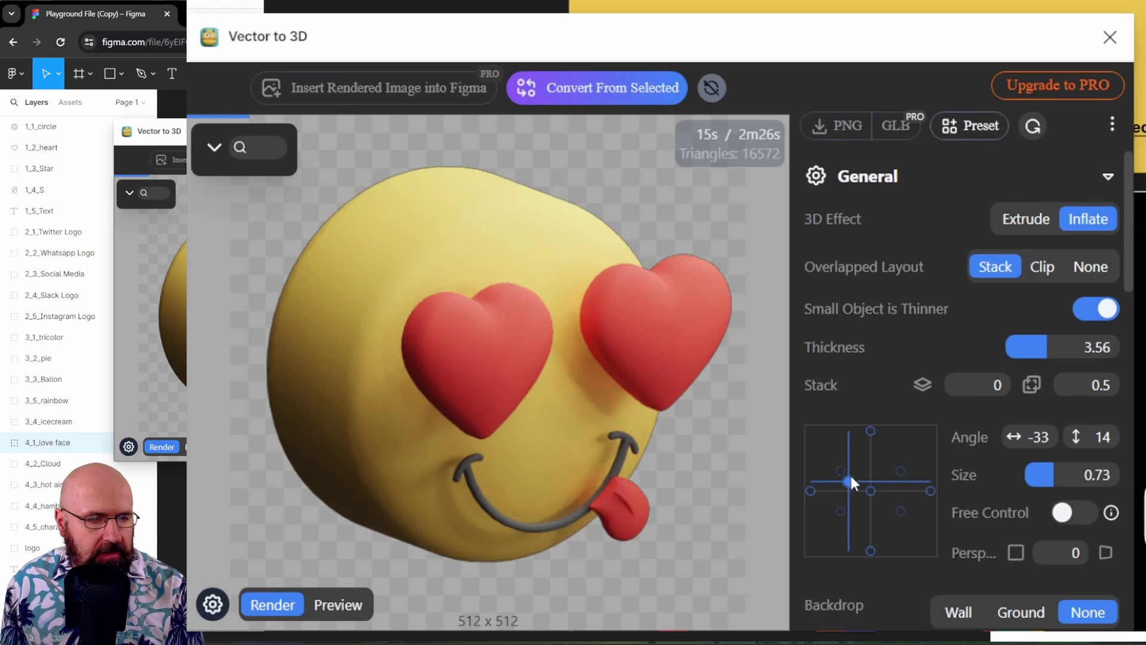
mouse_move(851, 474)
mouse_down()
mouse_move(850, 490)
mouse_move(888, 488)
mouse_move(865, 431)
mouse_move(819, 461)
mouse_move(854, 490)
mouse_move(836, 505)
mouse_move(856, 503)
mouse_move(845, 491)
mouse_up()
drag(550, 284, 521, 335)
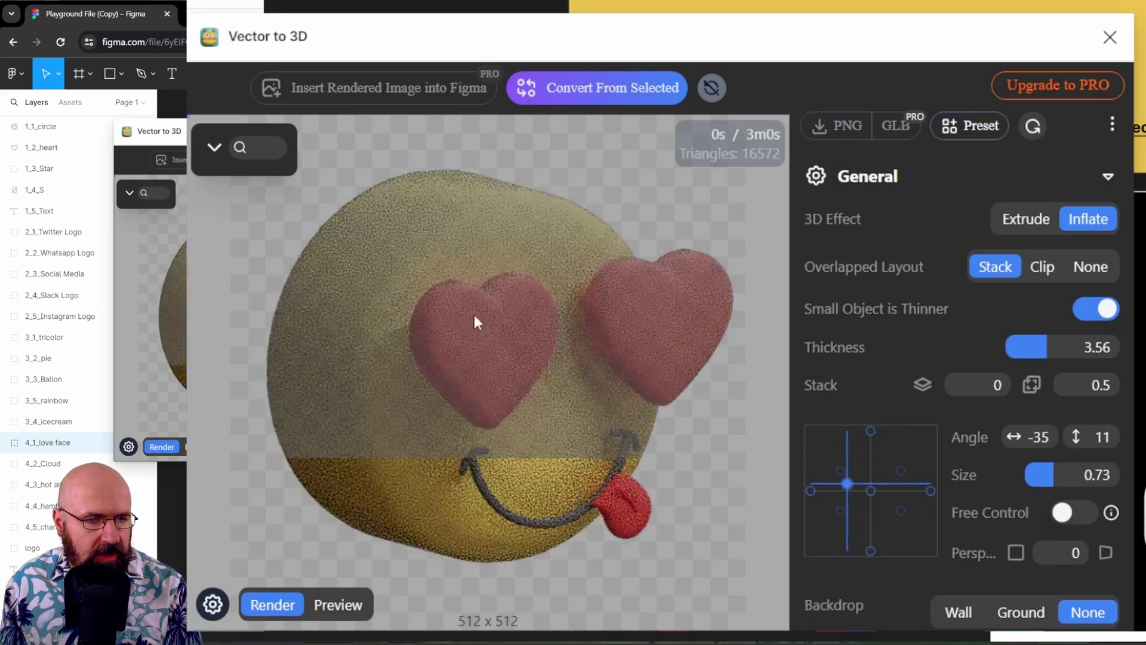
- Set the material override colour to purple #d145f4, then turn the override back off
scroll(1049, 352, down, 2)
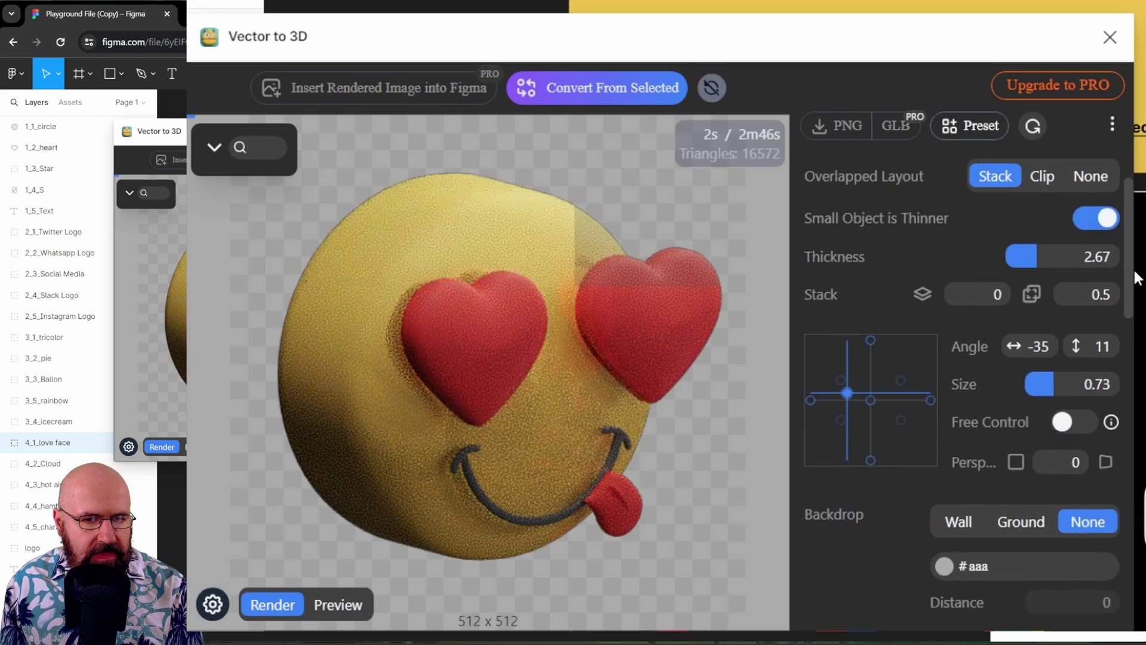
scroll(1113, 386, down, 10)
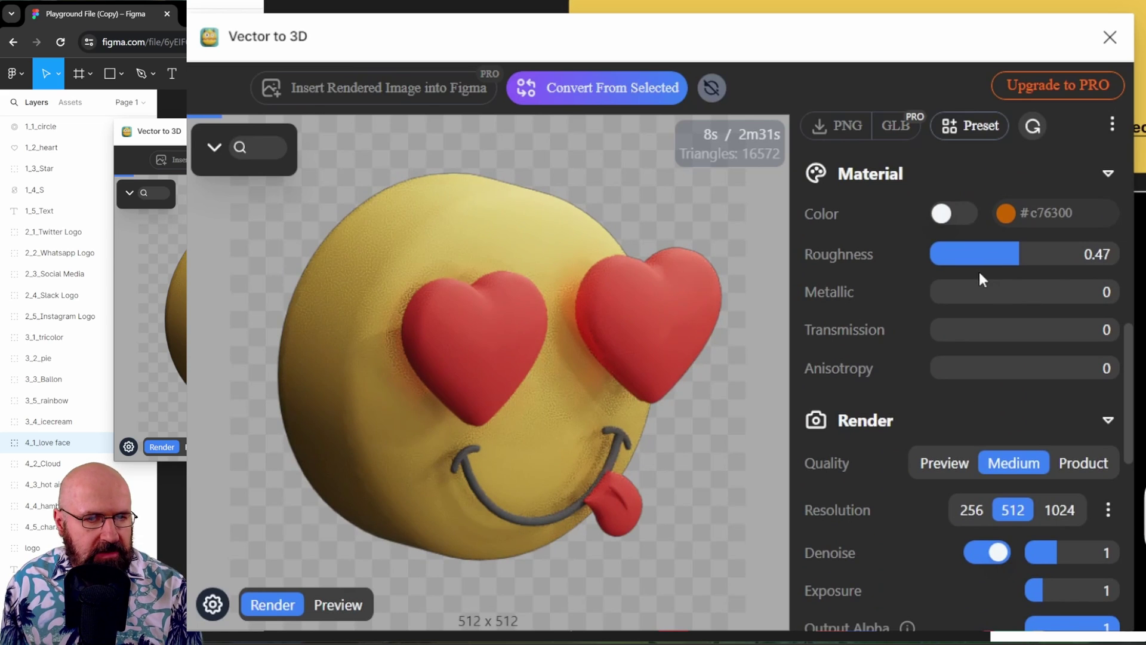
click(954, 214)
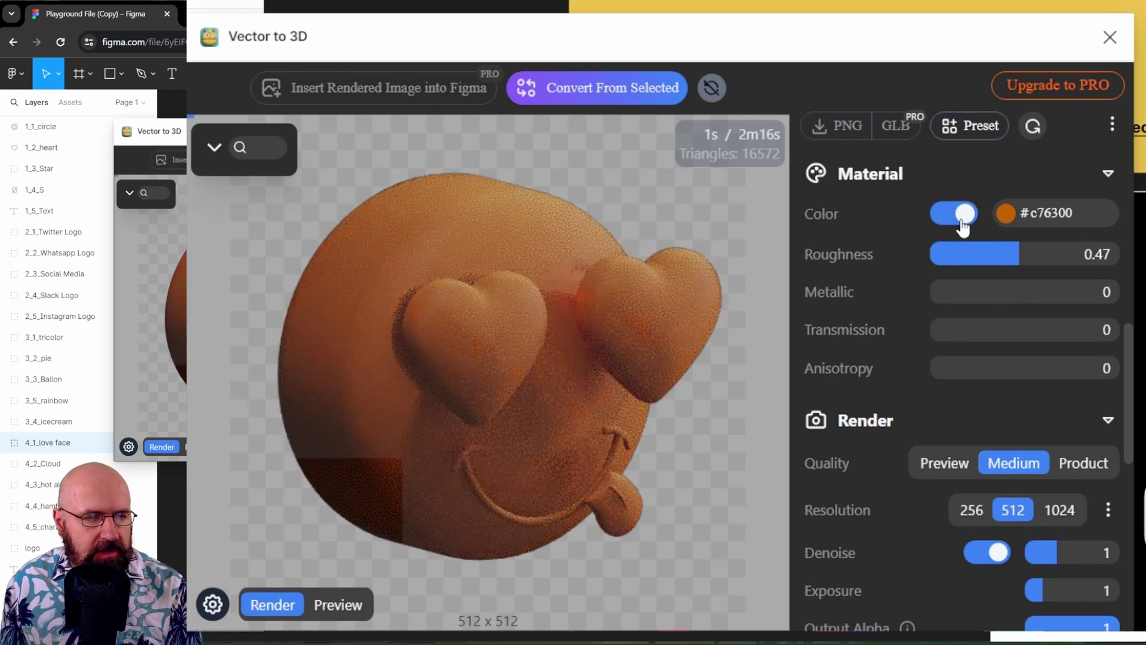
click(464, 340)
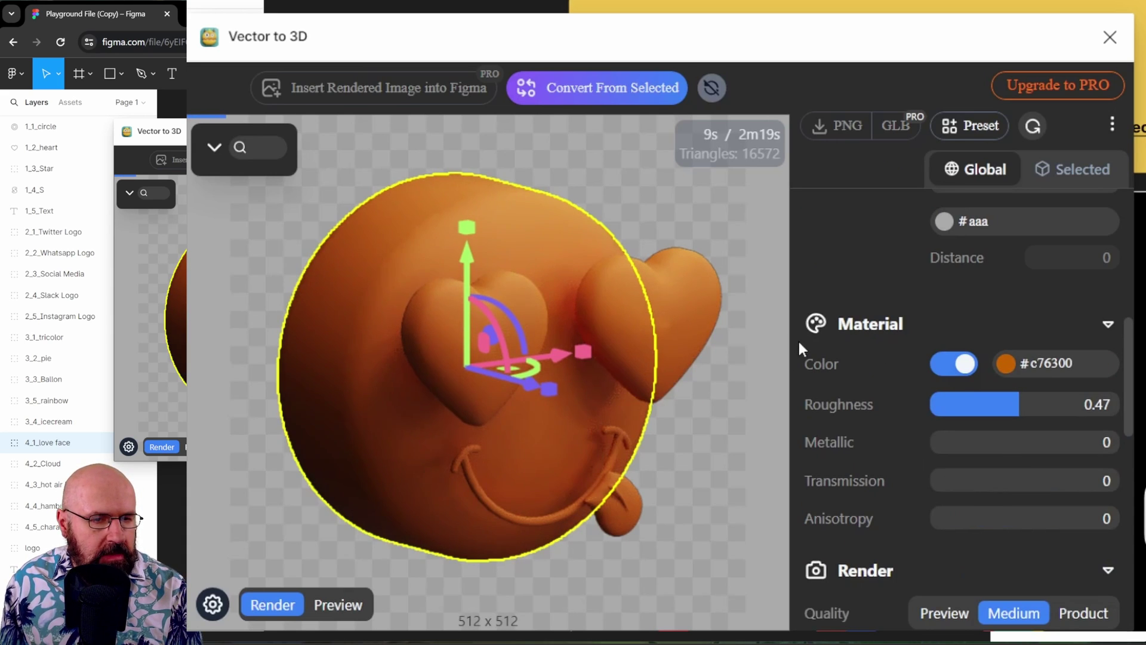
click(1005, 363)
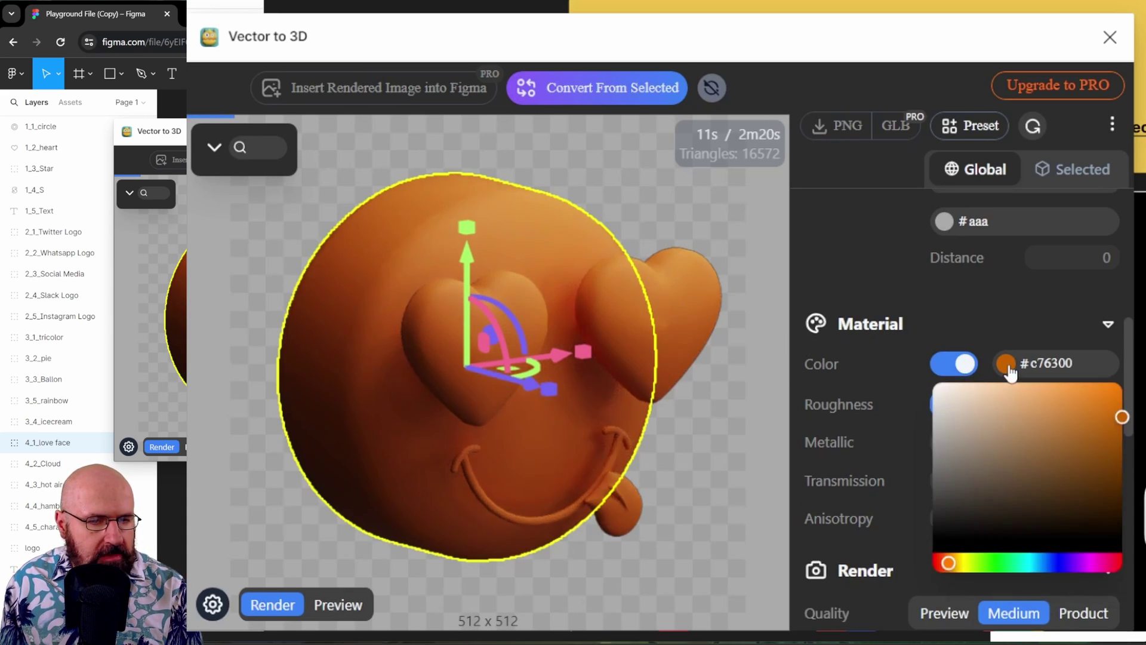
click(1085, 564)
drag(1038, 397, 1069, 389)
click(955, 364)
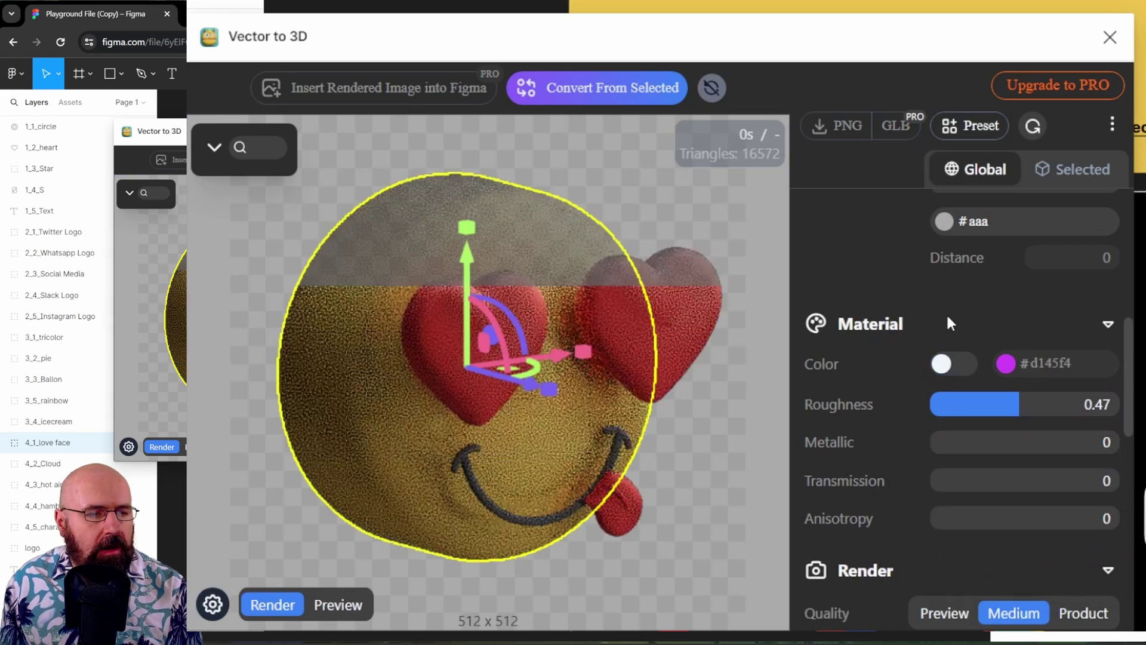
- Select the right heart's Vector layer and show its per-object Selected settings
click(214, 148)
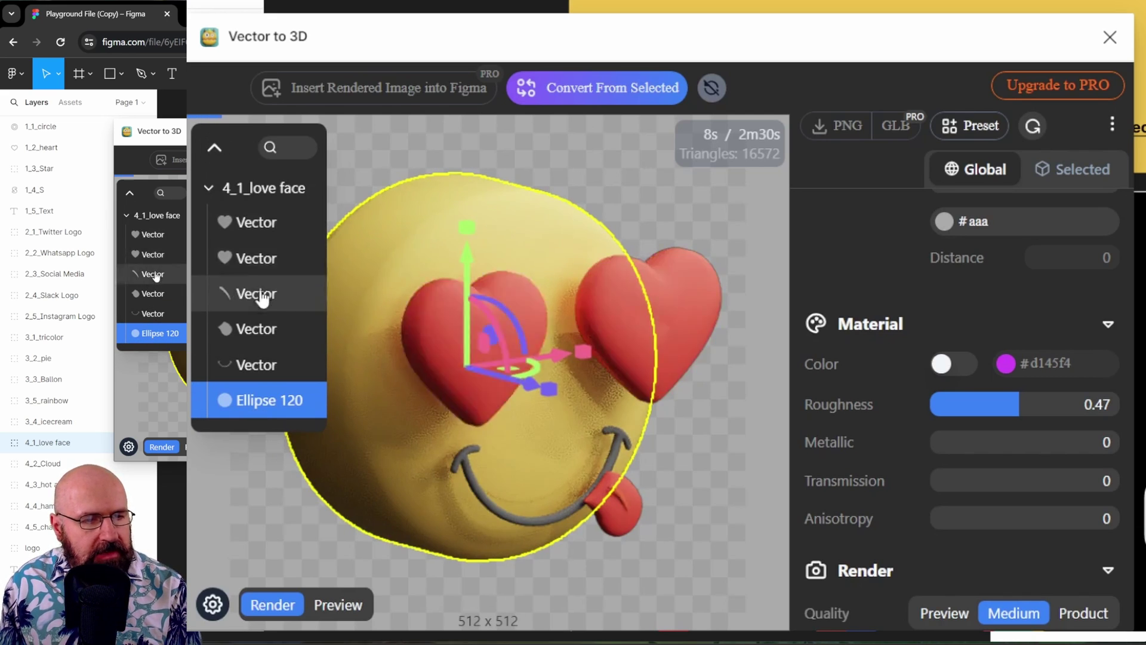
click(252, 233)
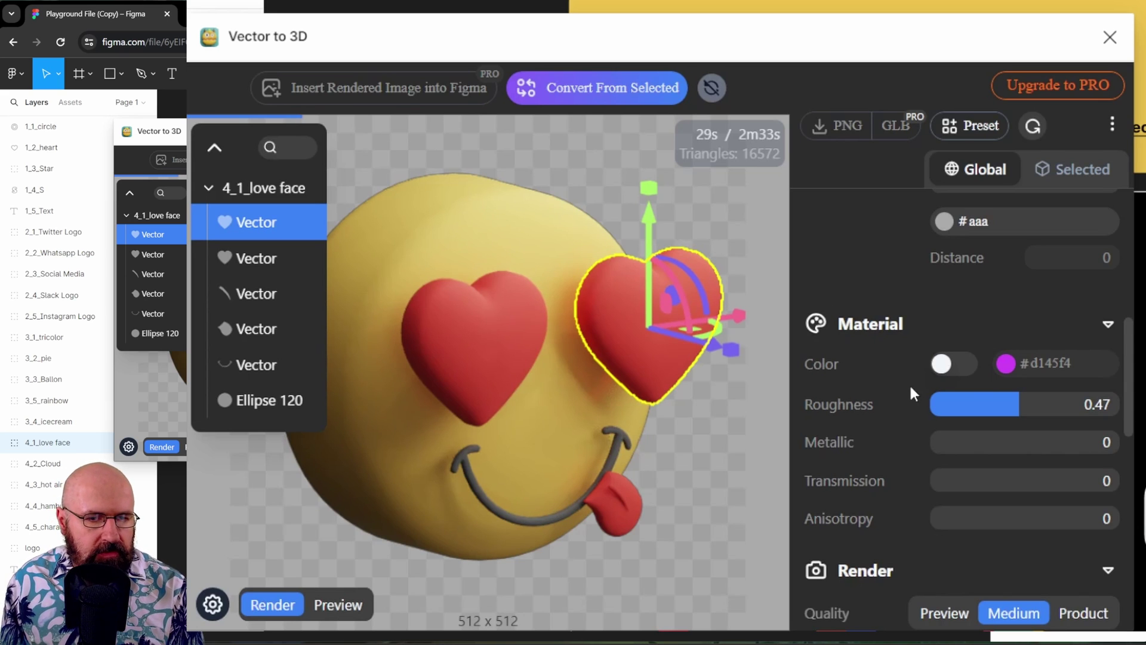
click(1074, 175)
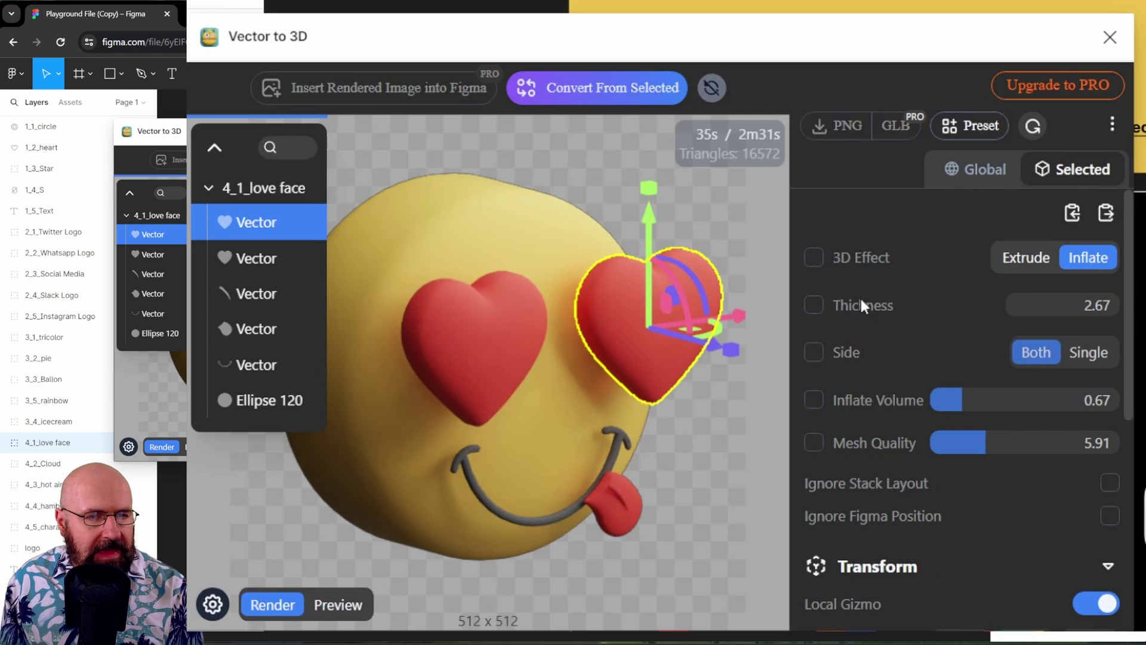
- Override the right heart to Extrude with its own thickness, then return to Global settings
click(813, 258)
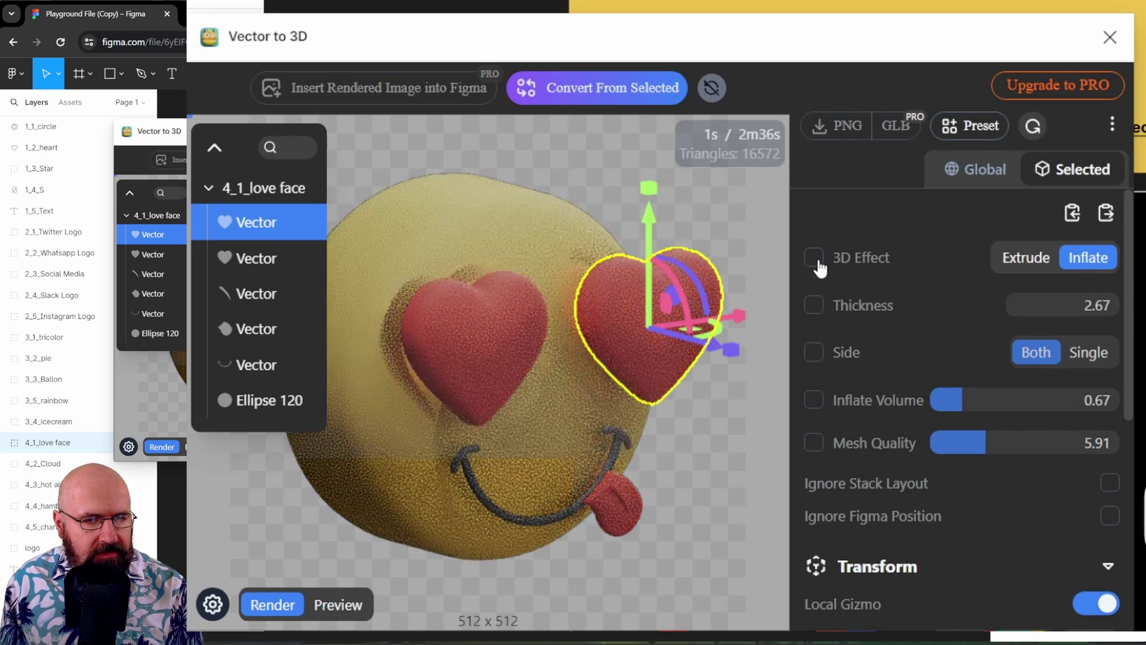
click(1030, 260)
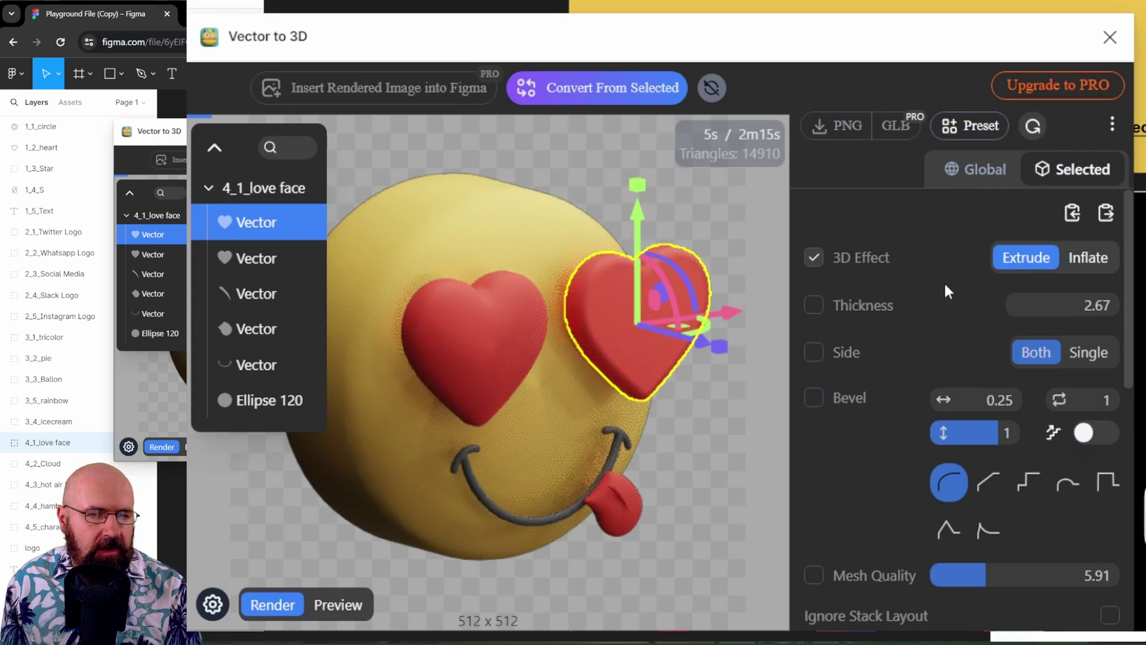
click(812, 305)
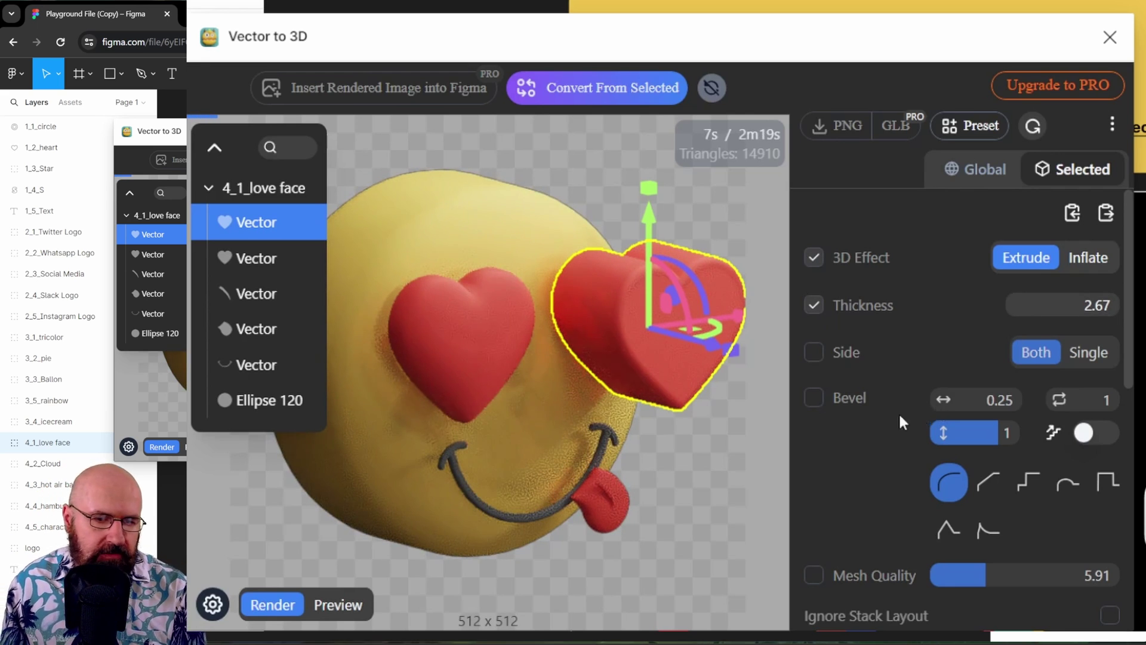
scroll(892, 414, down, 8)
scroll(891, 479, down, 2)
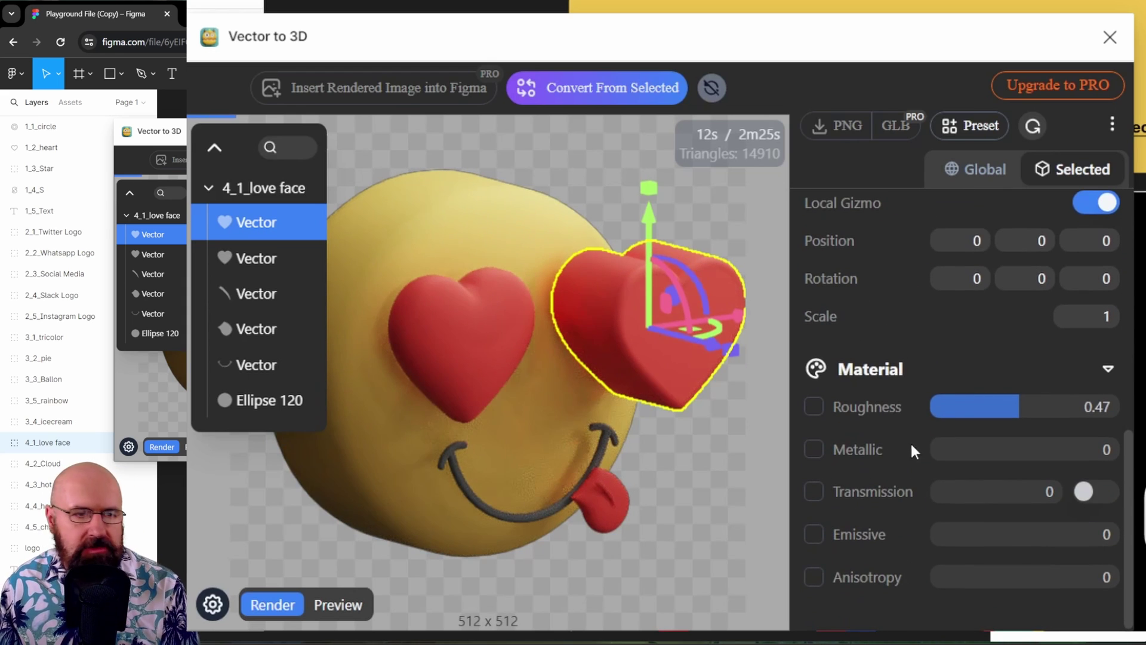
scroll(910, 449, up, 7)
click(958, 173)
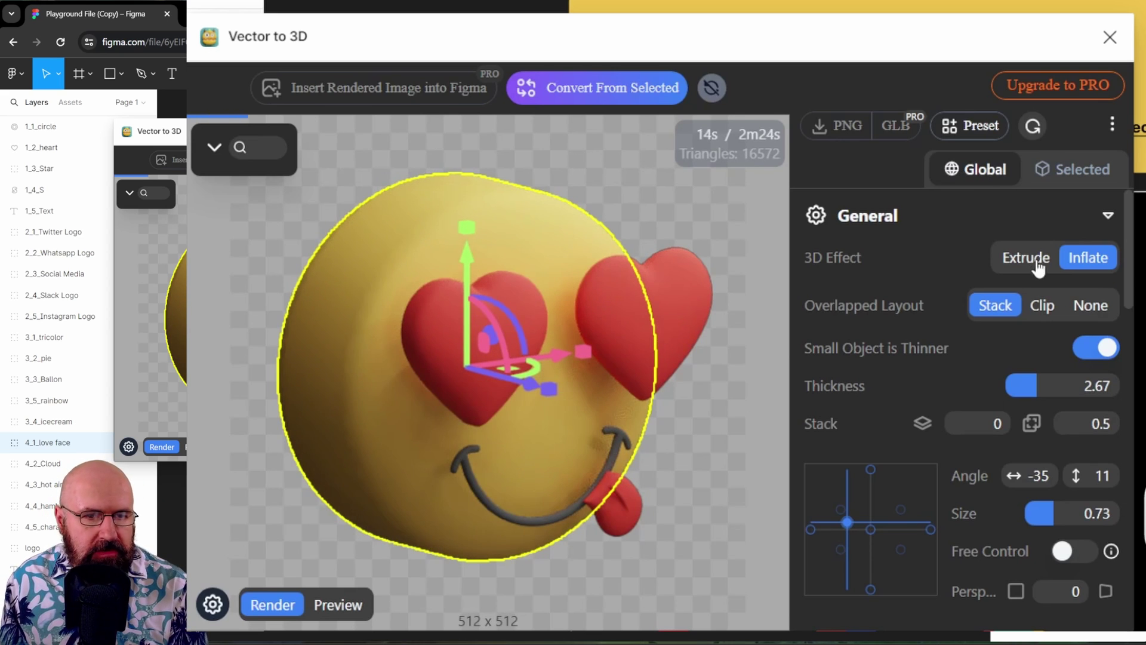
- Extrude the whole emoji with a 0.48 bevel width and a flared bevel profile
click(1018, 256)
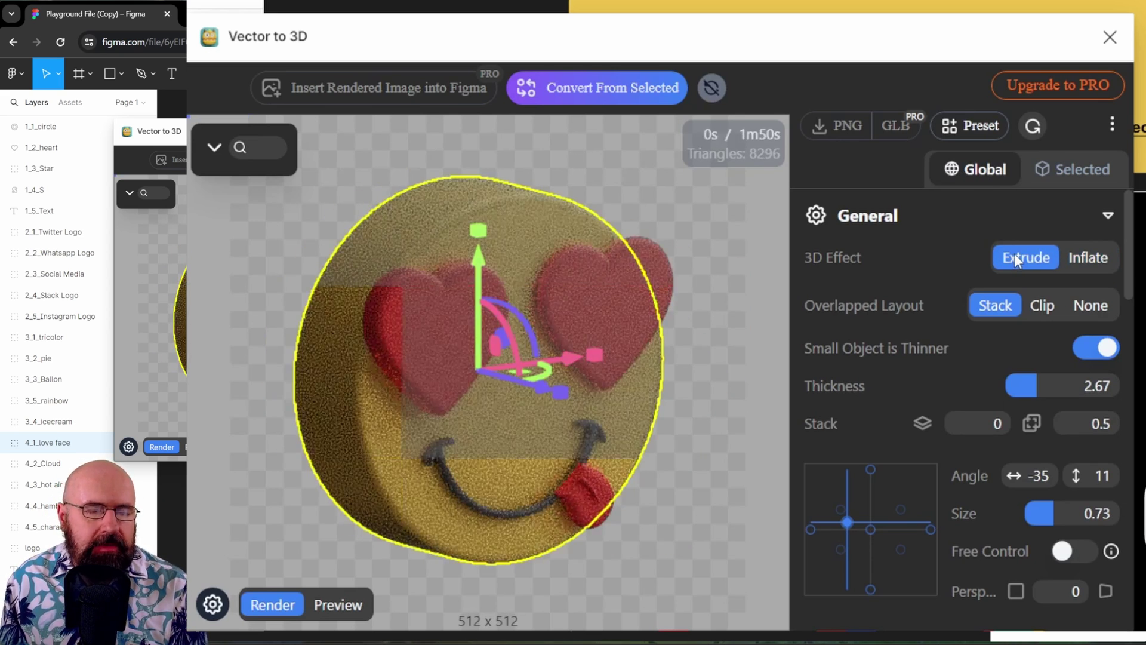
scroll(873, 339, down, 12)
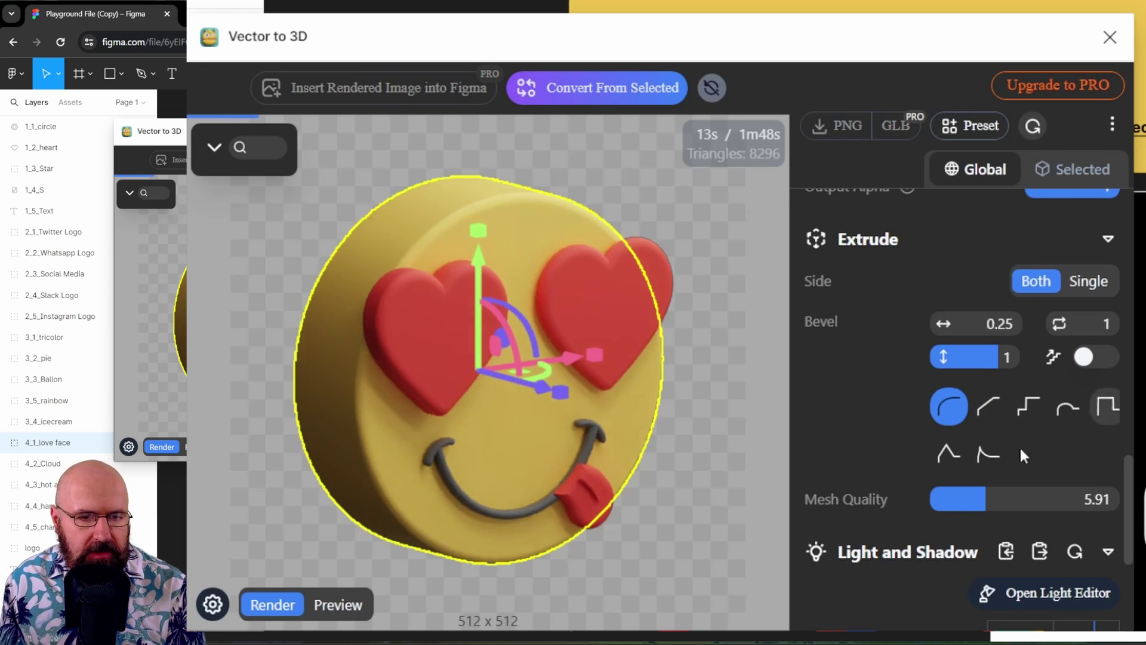
click(1026, 411)
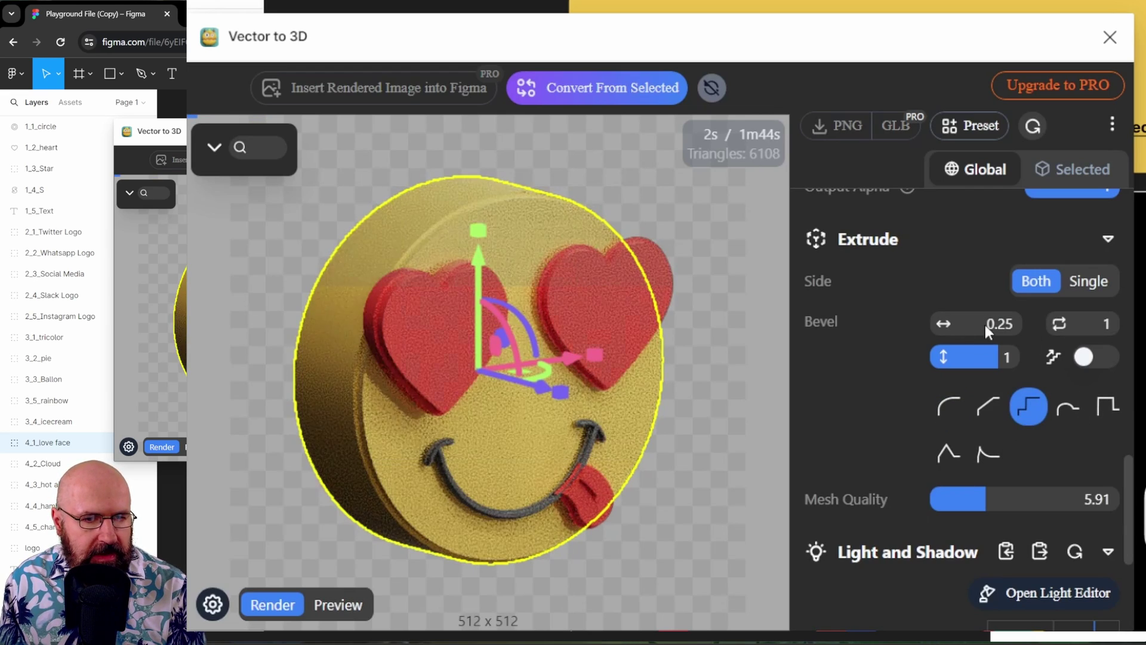
drag(983, 323, 996, 327)
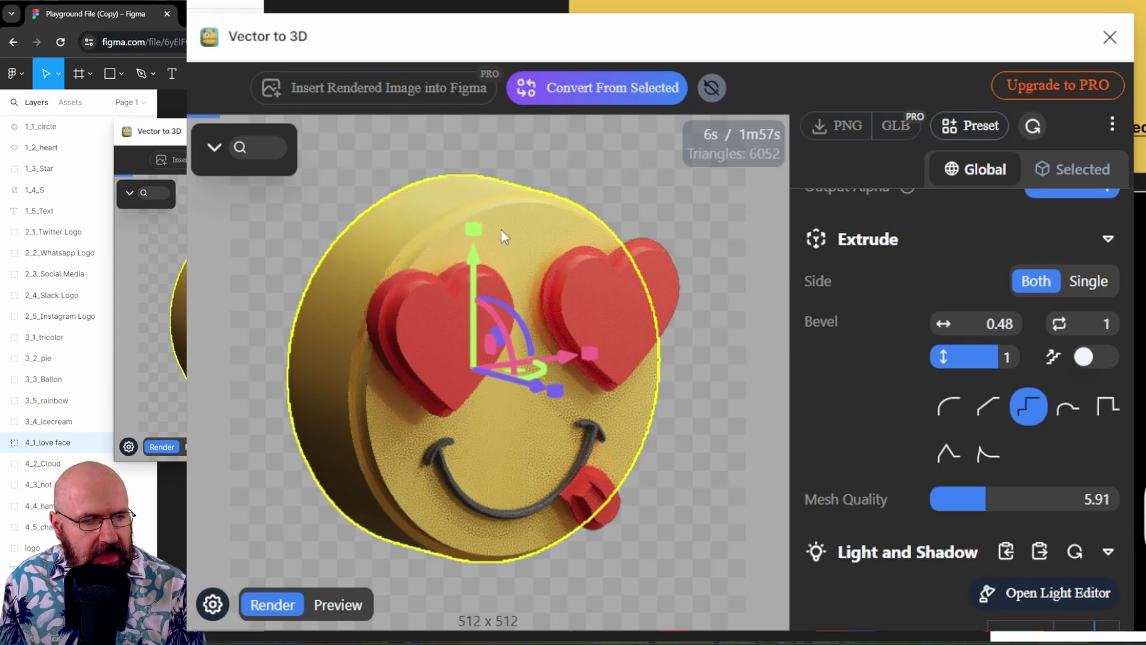
click(985, 458)
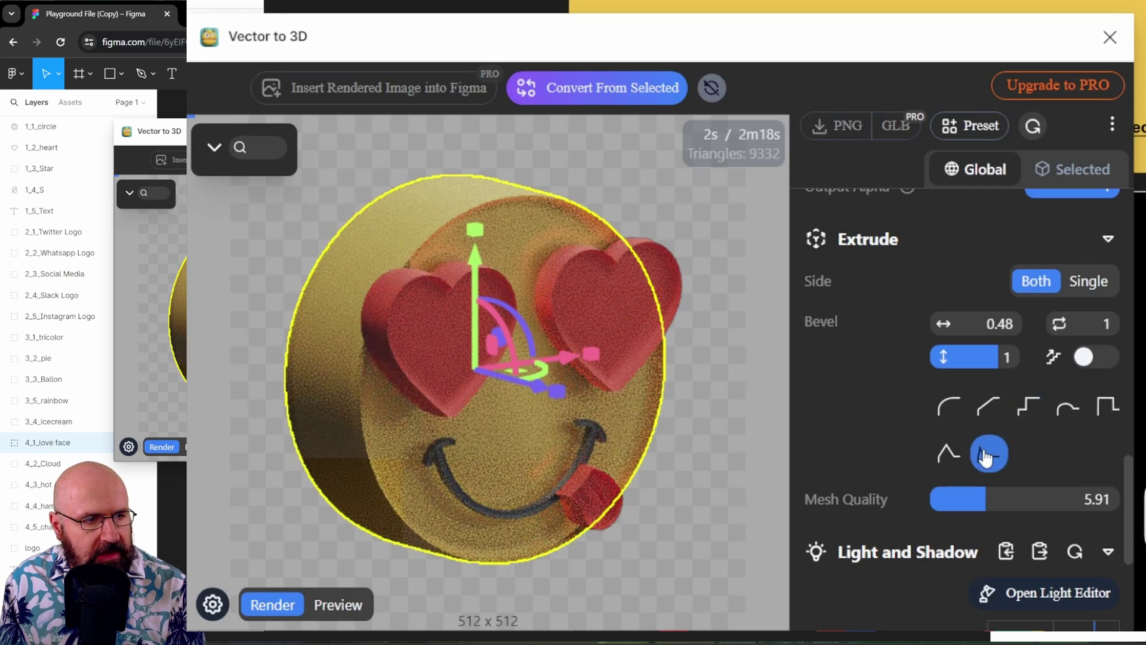
drag(552, 475, 528, 375)
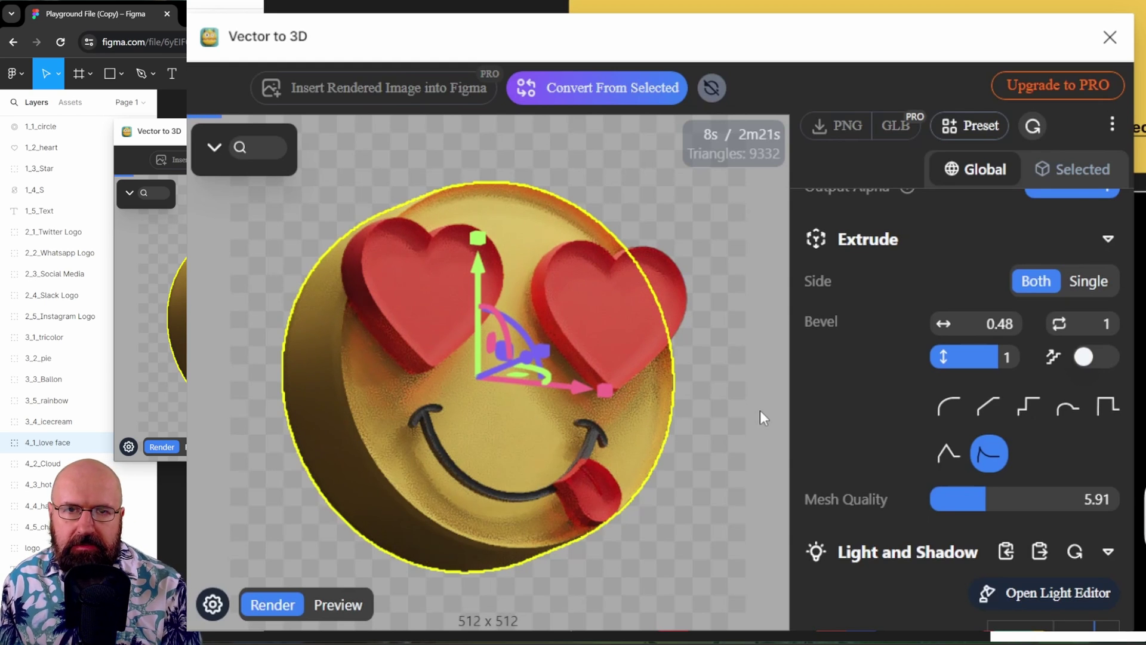
- Switch the bevel to the rounded-step profile and bring up the saved presets
click(1067, 409)
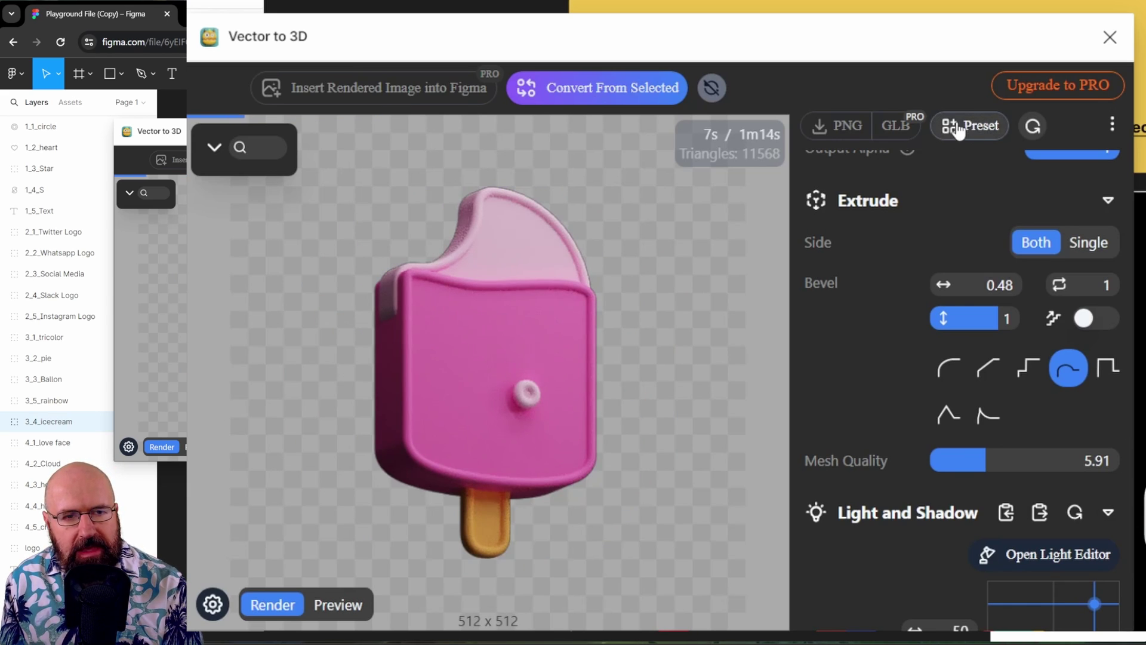
click(965, 132)
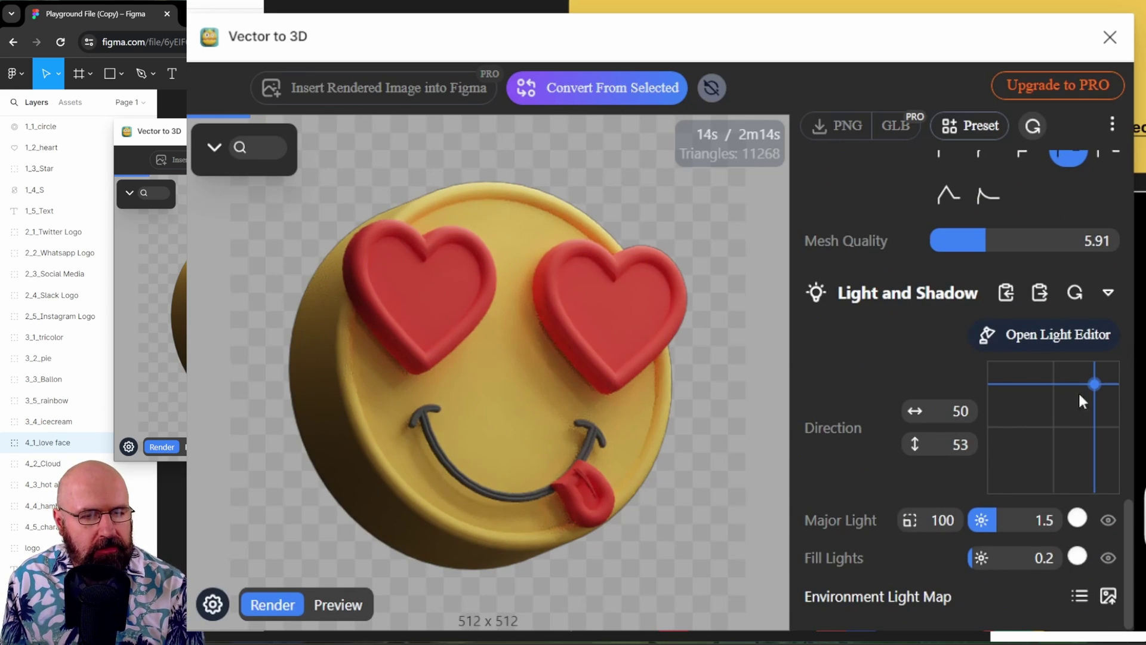
- Change the light direction and make the major light red
drag(1092, 387, 1073, 466)
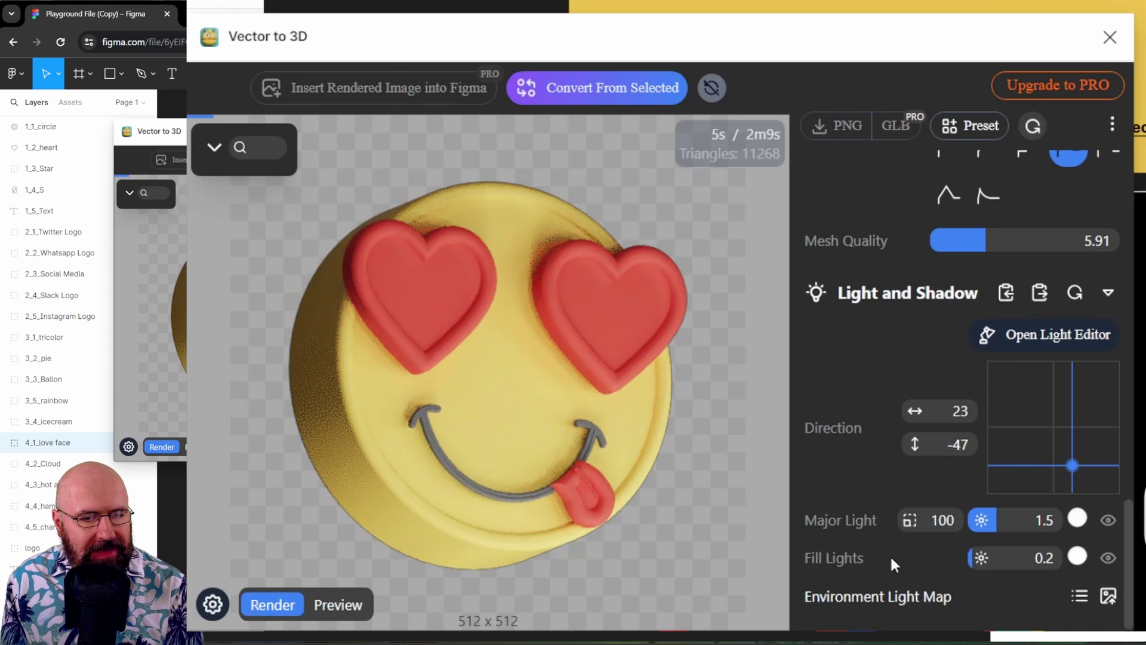
click(1078, 518)
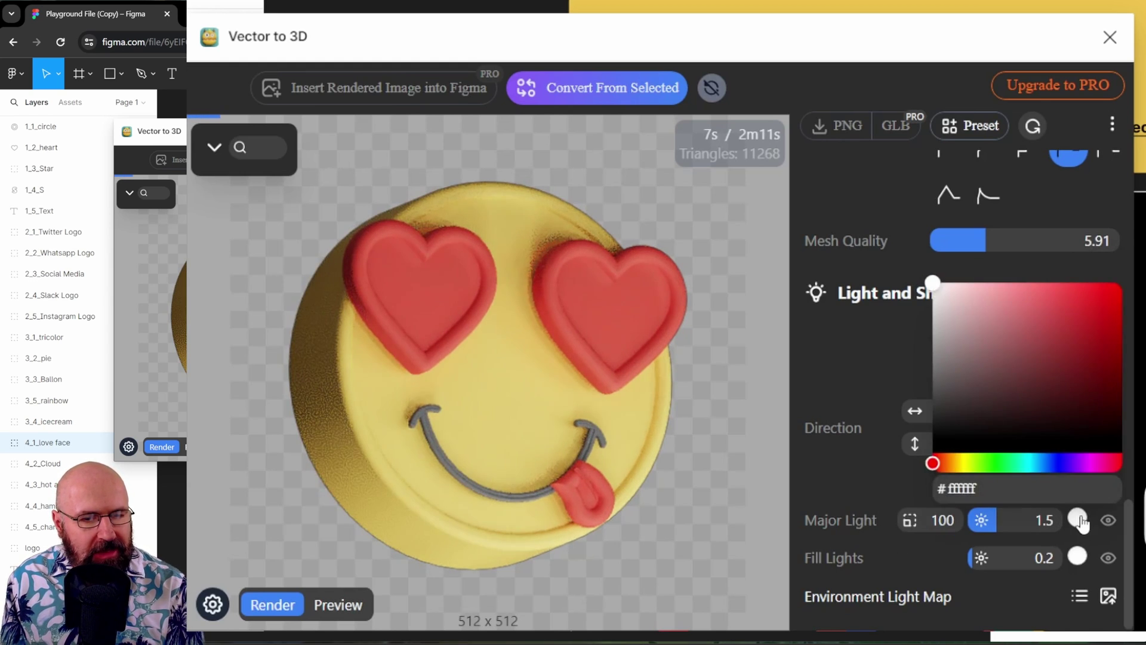
click(1097, 296)
click(960, 507)
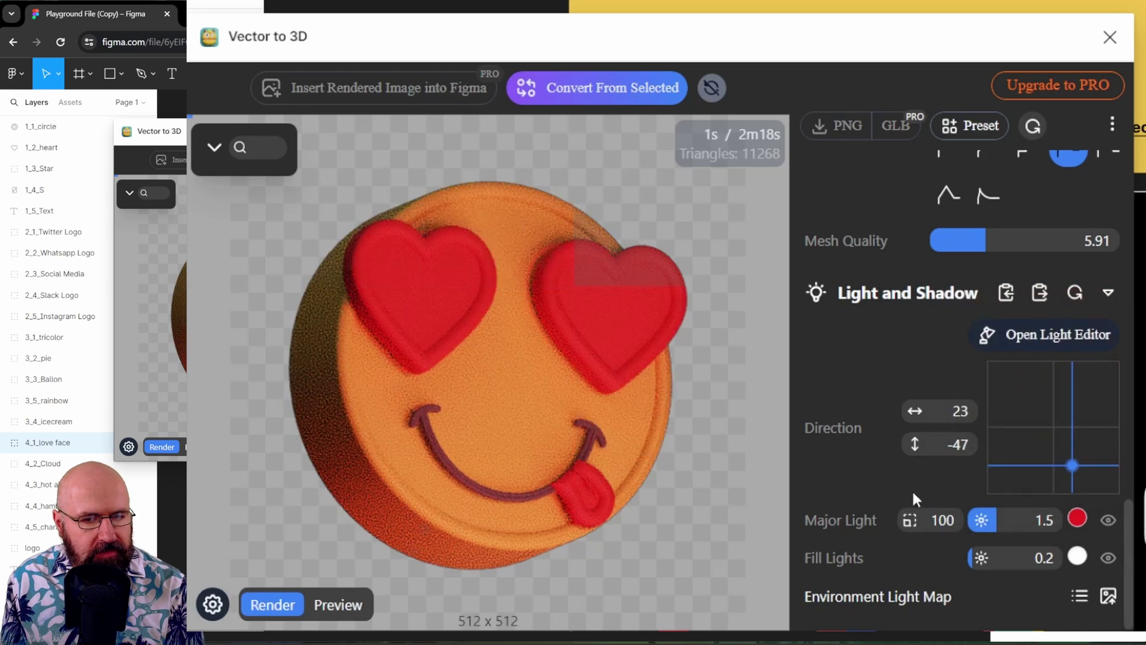
- Set the fill lights to blue #228bee and brighten them to 1.26
click(1078, 556)
drag(1068, 501, 1045, 477)
click(1095, 332)
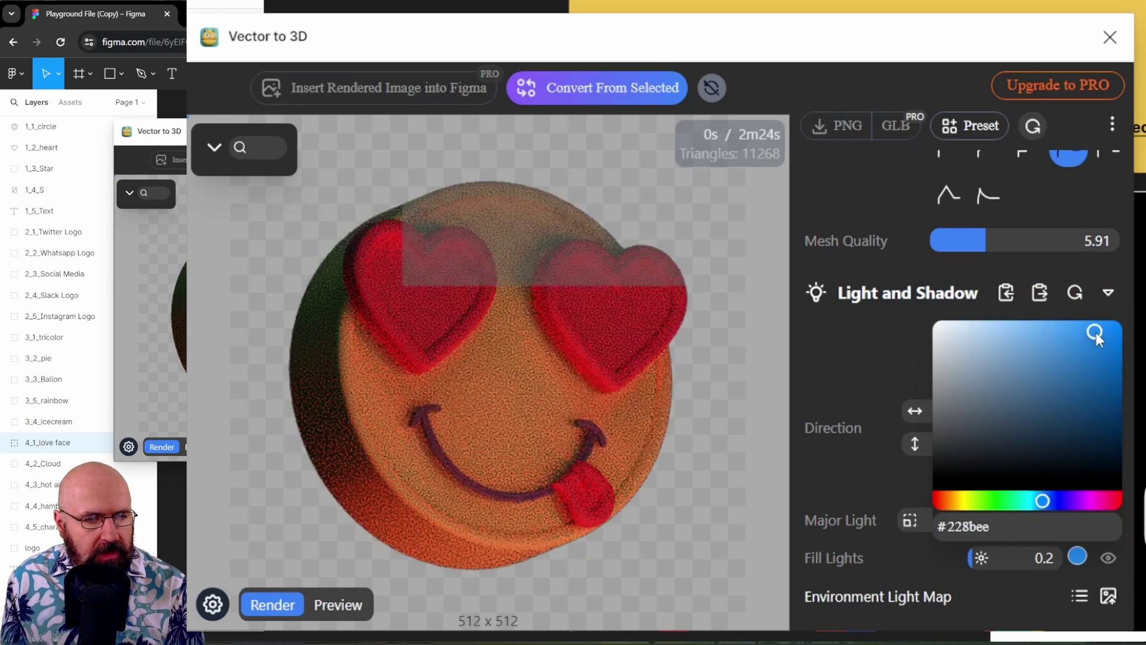
click(847, 443)
drag(994, 567, 1007, 521)
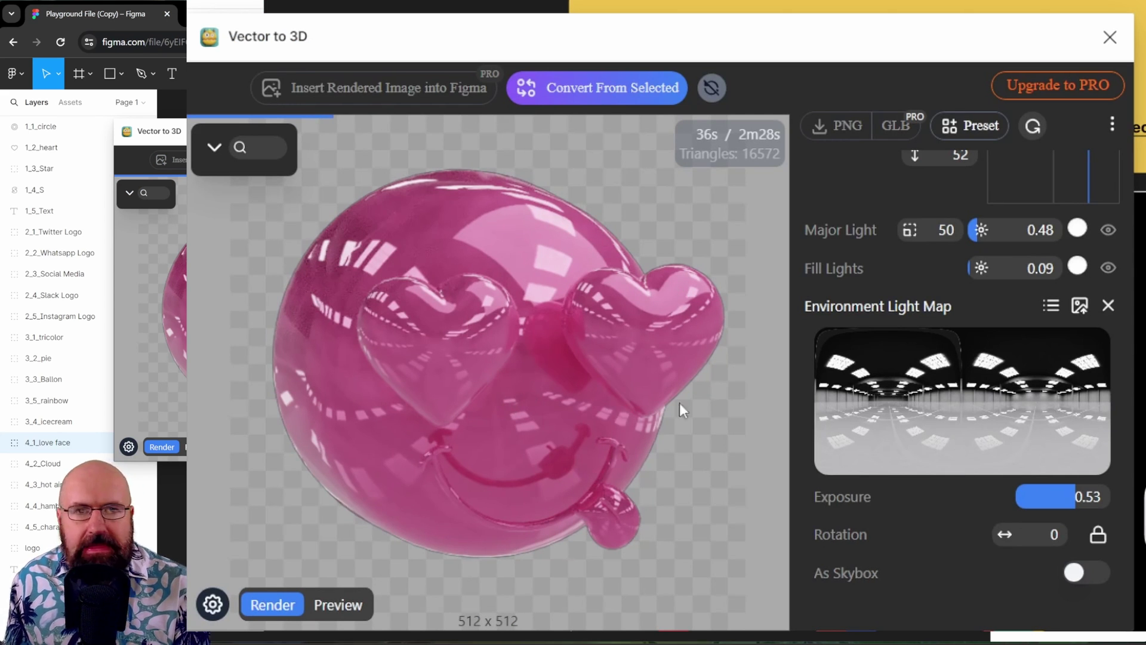
scroll(949, 466, up, 6)
scroll(942, 465, up, 10)
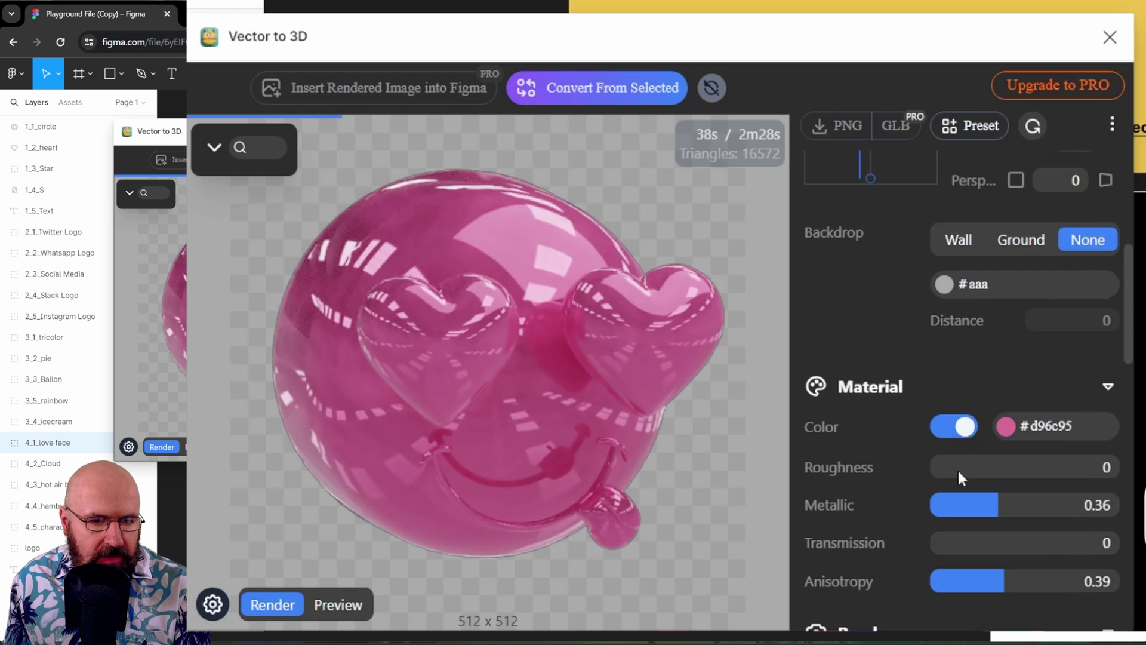